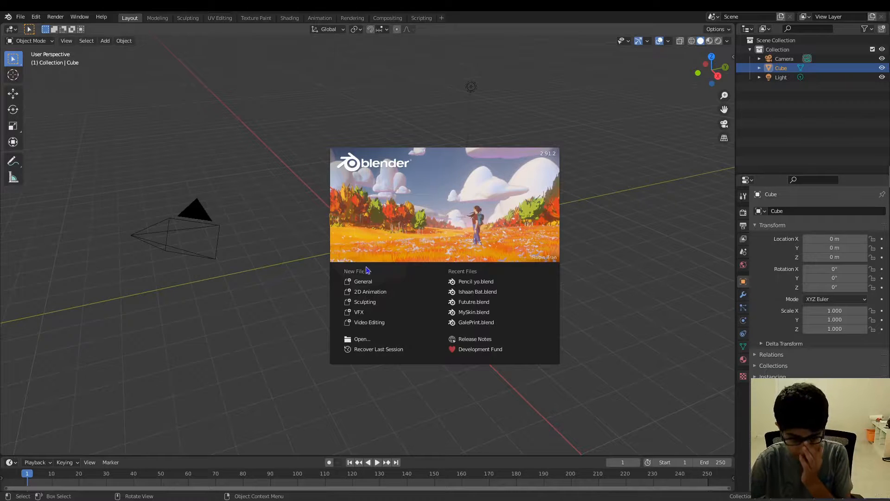
# Start a new General file and enable Screencast Keys for the 3D viewport.
pyautogui.click(371, 281)
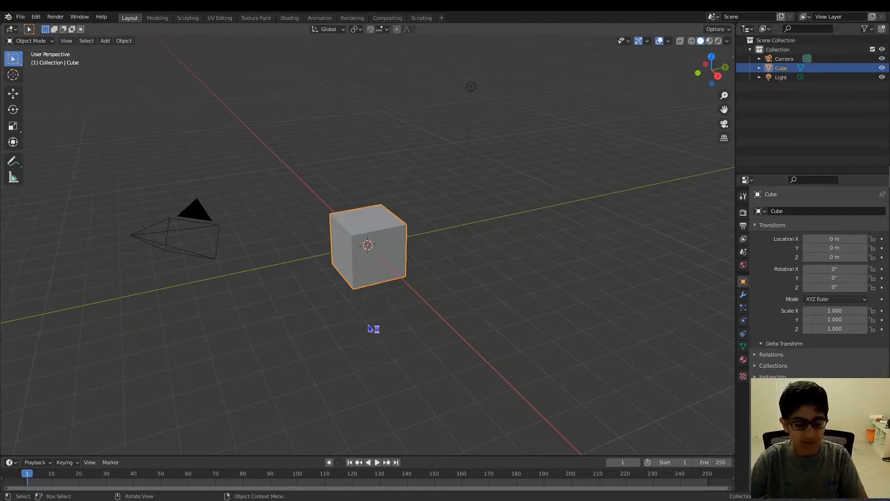
pyautogui.moveTo(369, 327)
pyautogui.mouseDown(button='middle')
pyautogui.moveTo(403, 335)
pyautogui.moveTo(463, 321)
pyautogui.moveTo(403, 314)
pyautogui.moveTo(370, 336)
pyautogui.moveTo(381, 330)
pyautogui.mouseUp(button='middle')
pyautogui.press('n')
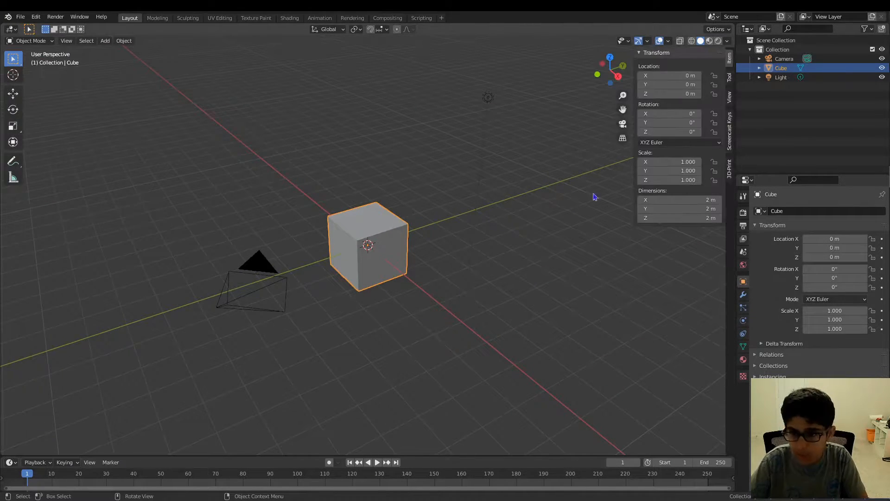
pyautogui.click(730, 137)
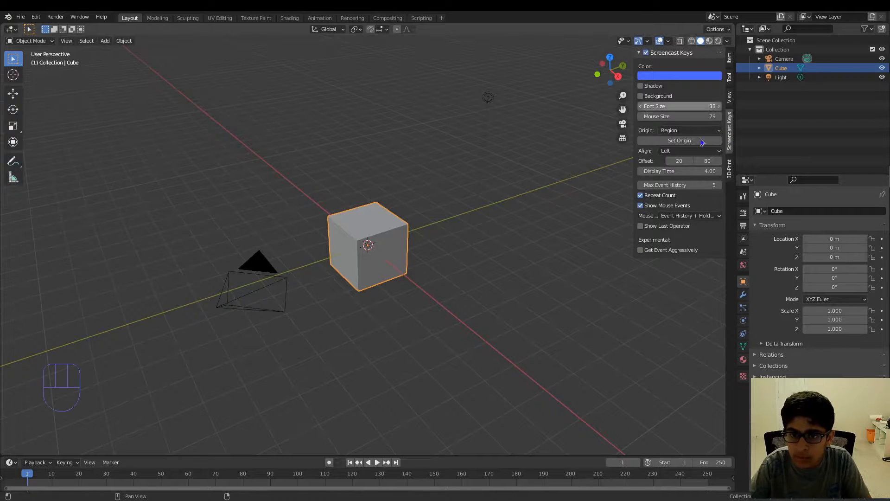
pyautogui.press('n')
pyautogui.moveTo(493, 314); pyautogui.dragTo(439, 319, button='middle')
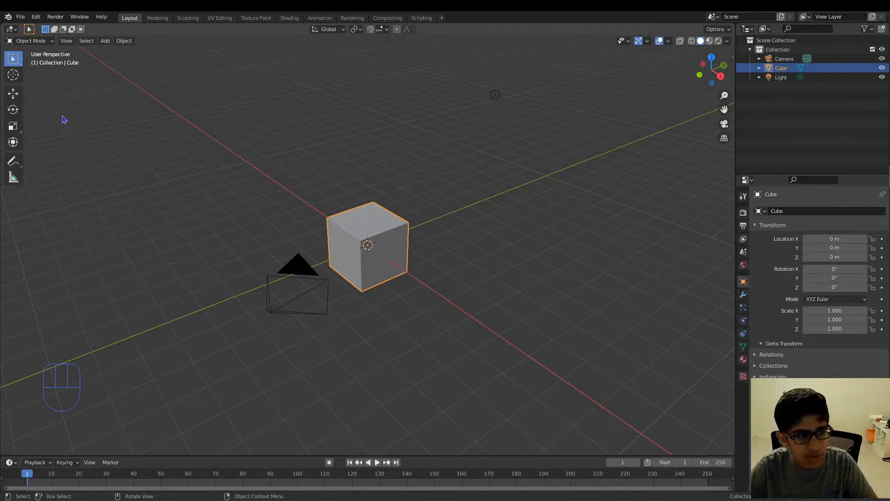
# Switch the default cube to Edit Mode and return it to Object Mode.
pyautogui.click(38, 43)
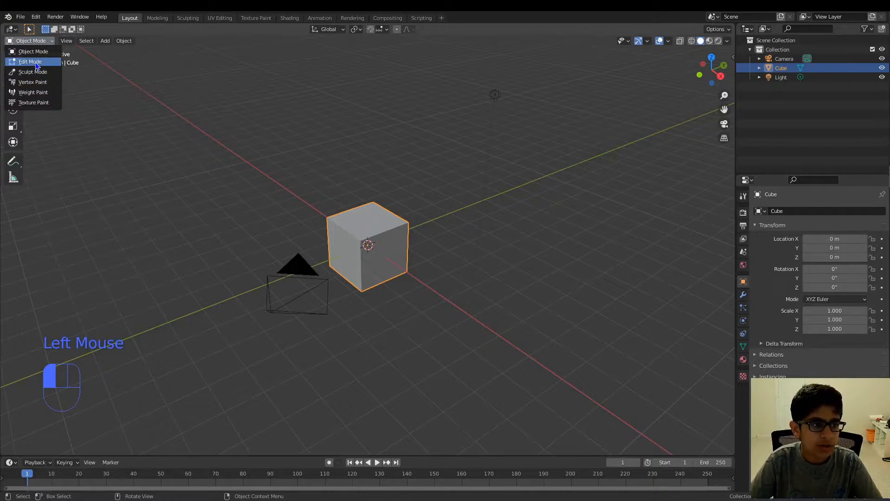
pyautogui.click(37, 64)
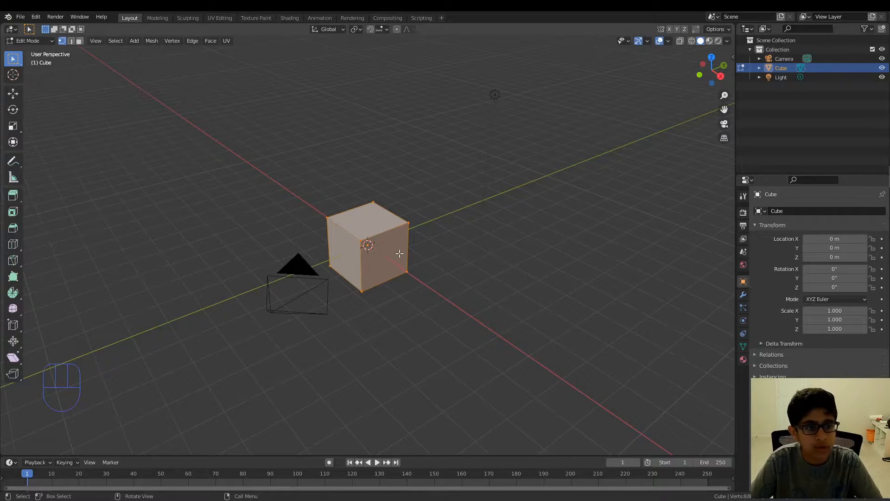
pyautogui.click(33, 41)
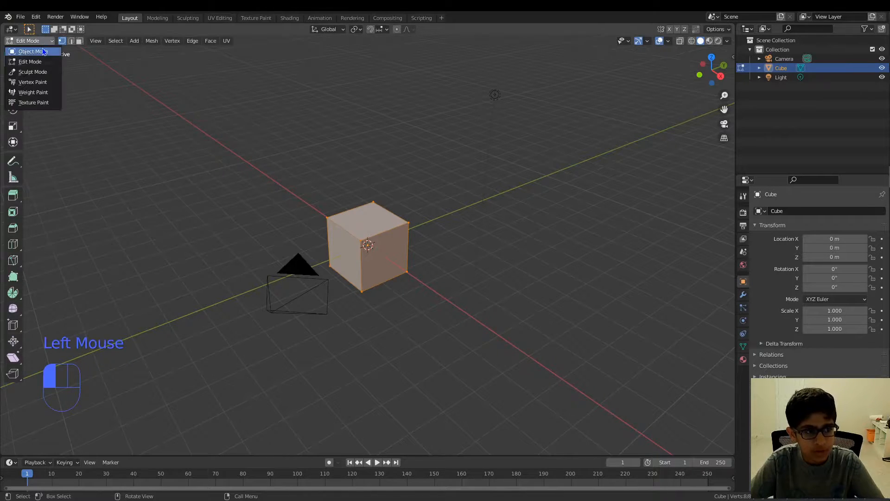
pyautogui.click(36, 51)
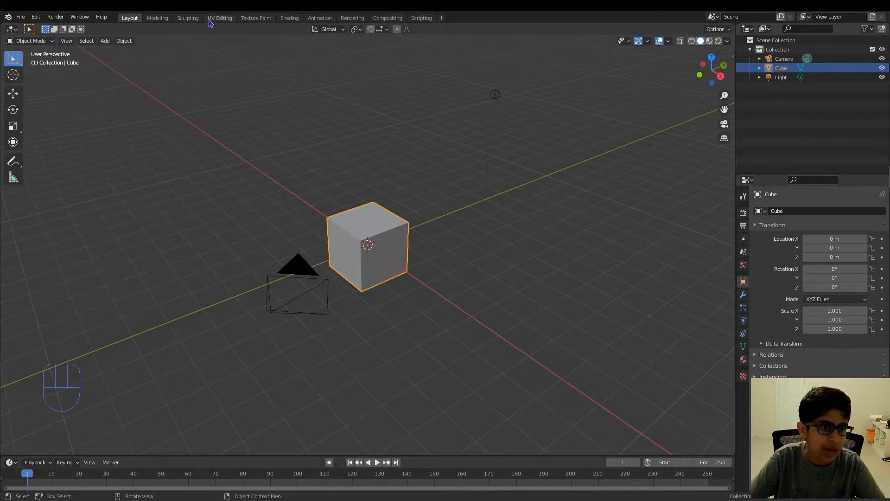
# Open the Modeling workspace to look at the cube there and return to the Layout workspace.
pyautogui.doubleClick(127, 18)
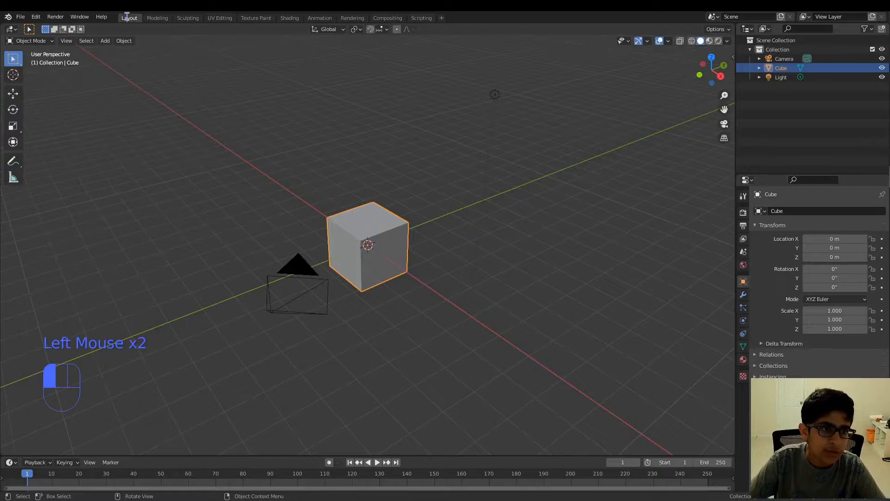
pyautogui.click(158, 19)
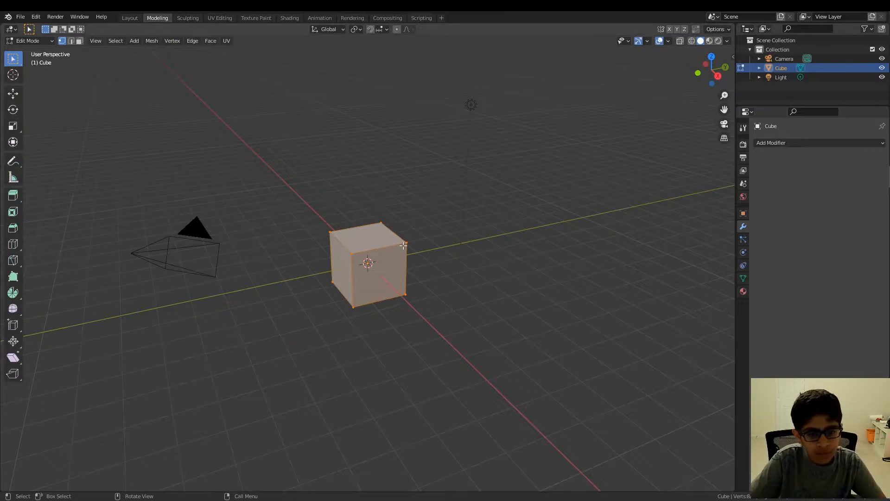
pyautogui.moveTo(404, 245); pyautogui.dragTo(243, 106, button='middle')
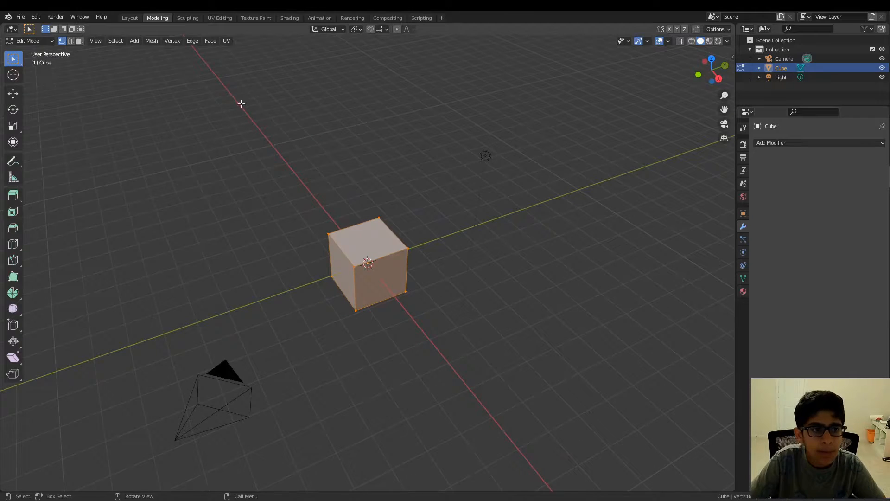
pyautogui.click(129, 18)
pyautogui.moveTo(227, 208); pyautogui.dragTo(223, 215, button='middle')
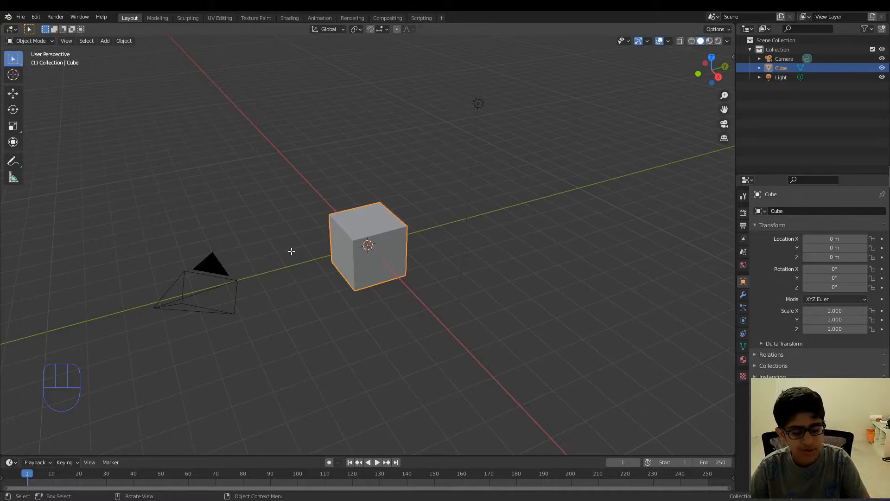
# Toggle the cube repeatedly between Object Mode and Edit Mode, finishing in Edit Mode.
pyautogui.press('Tab')
pyautogui.moveTo(291, 251); pyautogui.dragTo(344, 271, button='middle')
pyautogui.press('Tab')
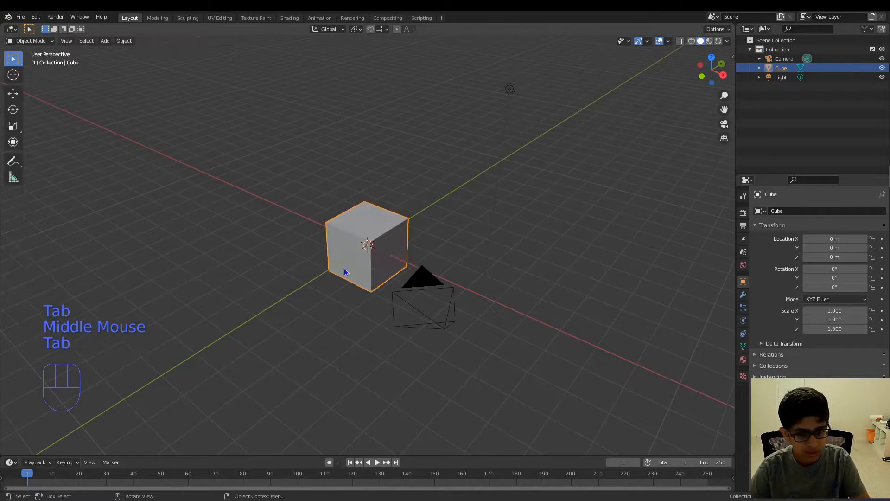
pyautogui.press('Tab')
pyautogui.press('Tab')
pyautogui.press('Tab')
pyautogui.press('Tab')
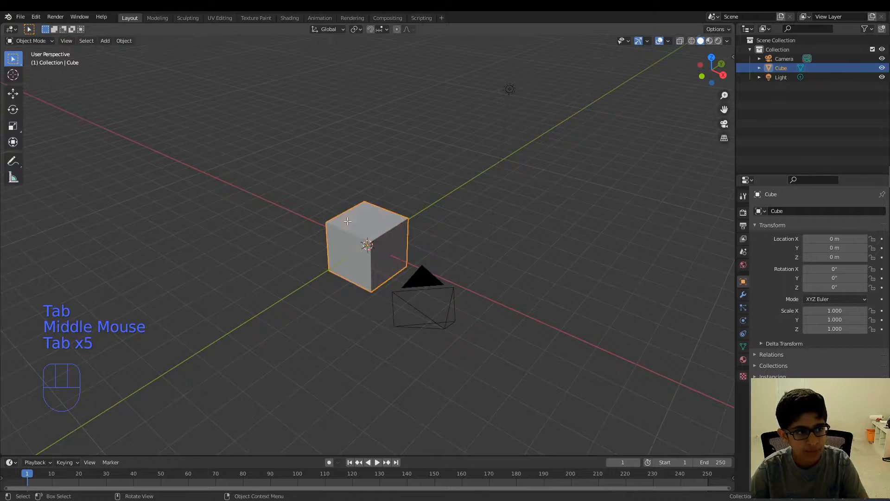
pyautogui.press('Tab')
pyautogui.press('Tab')
pyautogui.press('Tab')
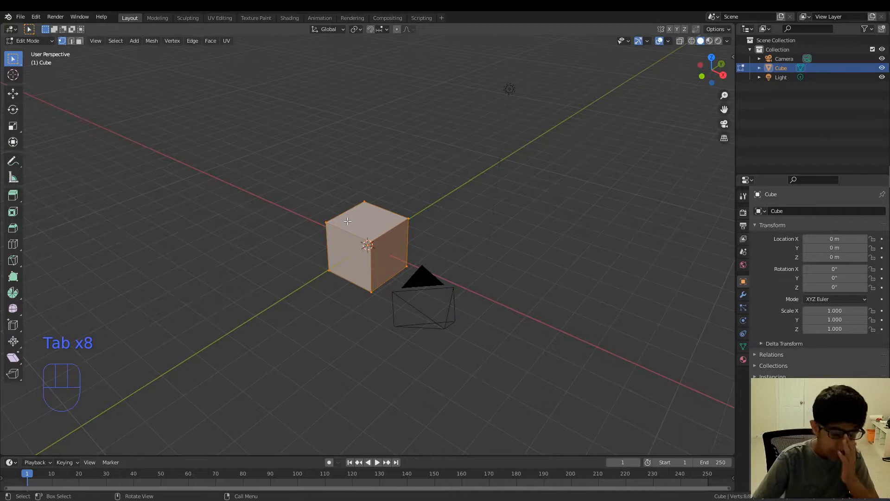
# Select the corner vertices of the cube's top face individually, one after another.
pyautogui.moveTo(347, 221); pyautogui.dragTo(384, 275, button='middle')
pyautogui.scroll(-1, 343, 224)
pyautogui.scroll(2, 343, 224)
pyautogui.click(370, 291)
pyautogui.click(373, 290)
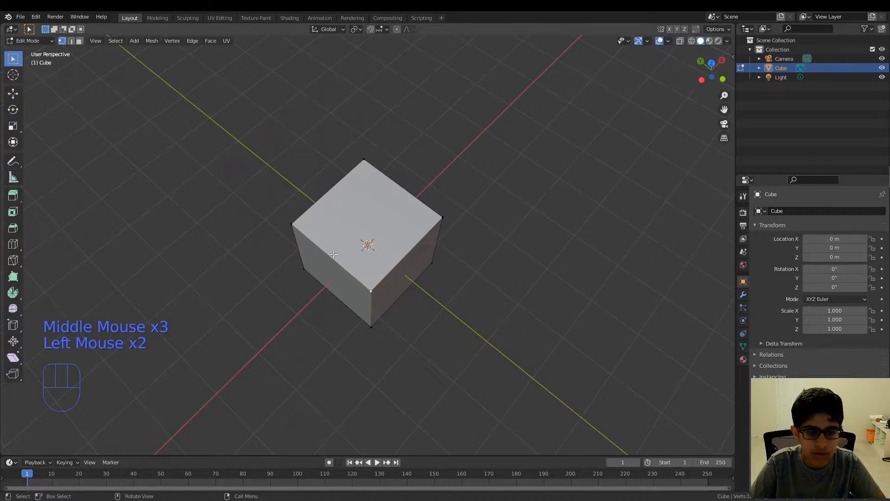
pyautogui.click(294, 226)
pyautogui.click(366, 158)
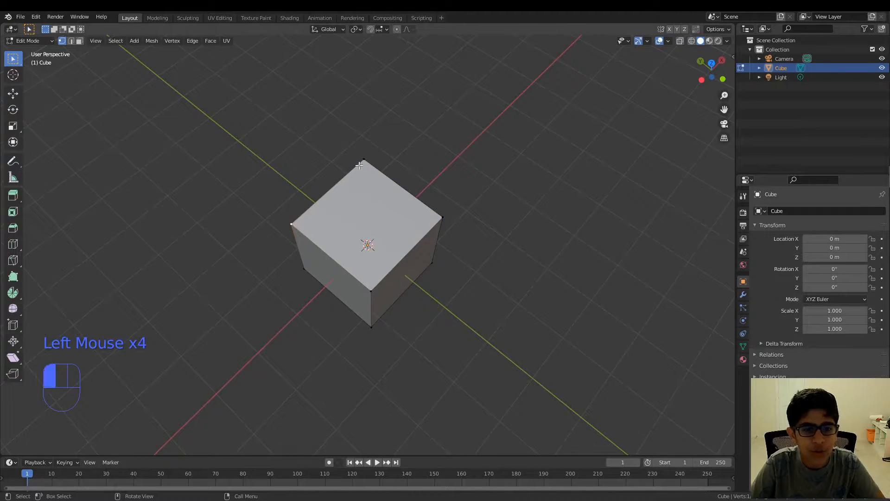
pyautogui.click(438, 212)
pyautogui.scroll(1, 422, 255)
pyautogui.moveTo(421, 254); pyautogui.dragTo(265, 259, button='middle')
pyautogui.click(281, 188)
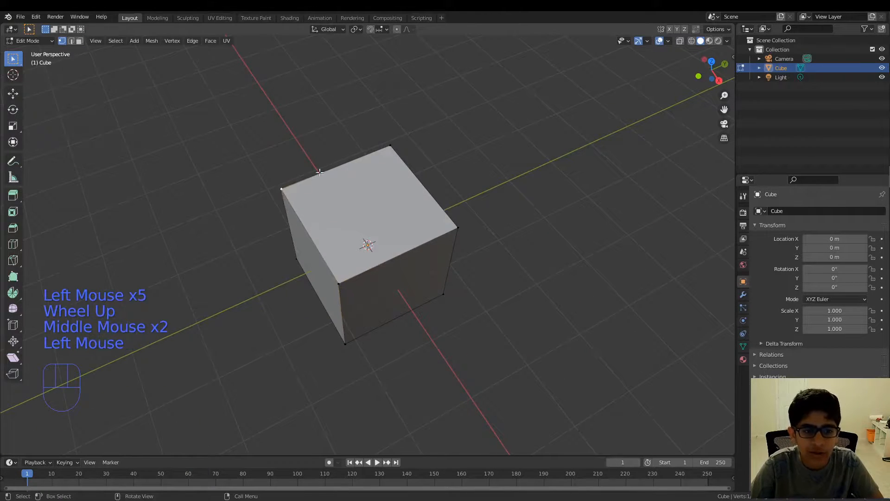
pyautogui.click(392, 151)
pyautogui.click(450, 231)
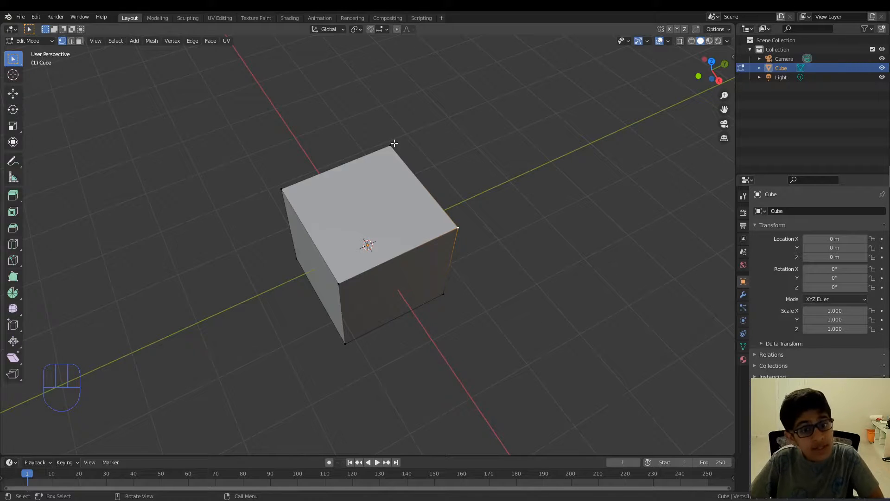
# Select both end vertices of one top edge of the cube together.
pyautogui.moveTo(391, 135); pyautogui.dragTo(323, 147, button='middle')
pyautogui.scroll(2, 370, 196)
pyautogui.moveTo(370, 196); pyautogui.dragTo(425, 216, button='middle')
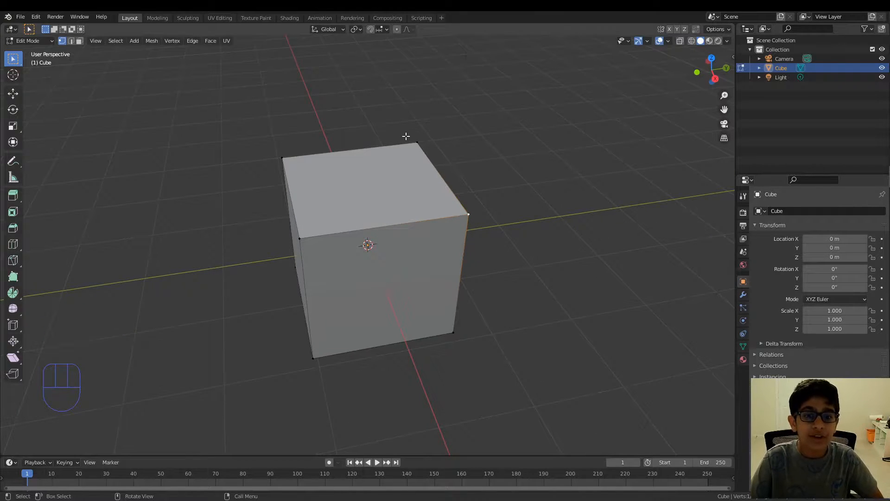
pyautogui.click(419, 142)
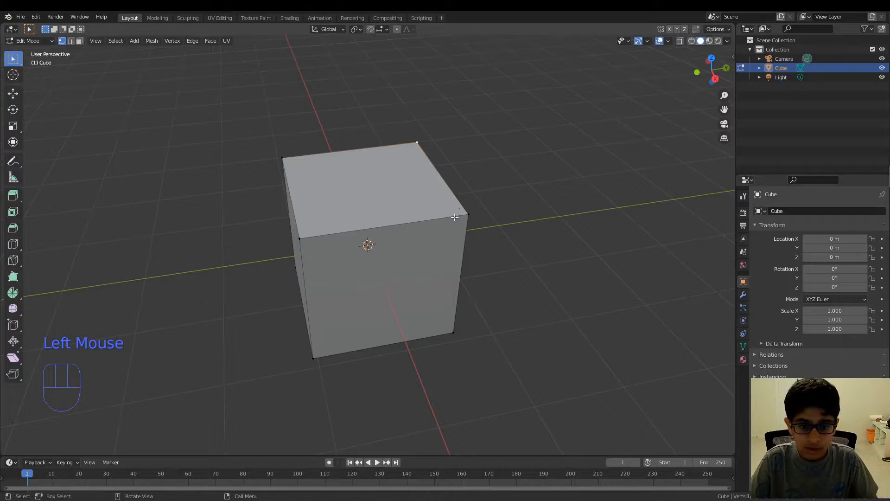
pyautogui.keyDown('shift'); pyautogui.click(469, 213); pyautogui.keyUp('shift')
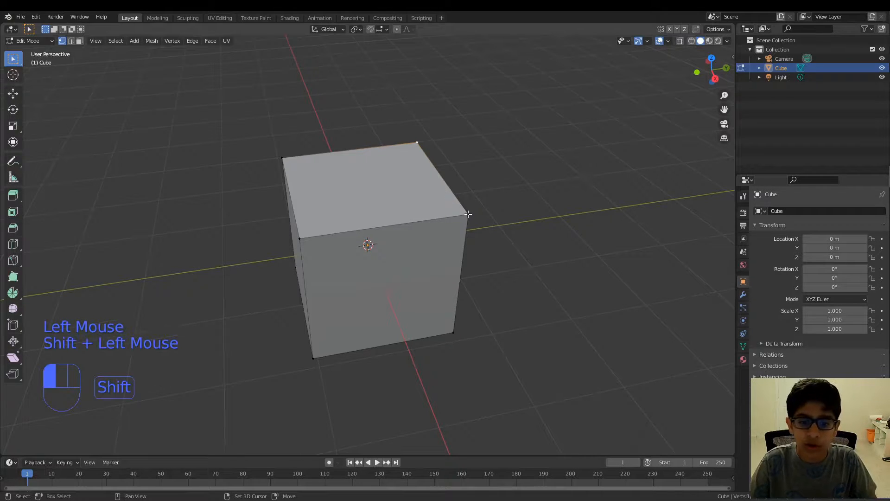
# Select a single top corner vertex of the cube and move it freely outward, away from the body.
pyautogui.moveTo(479, 251); pyautogui.dragTo(386, 276, button='middle')
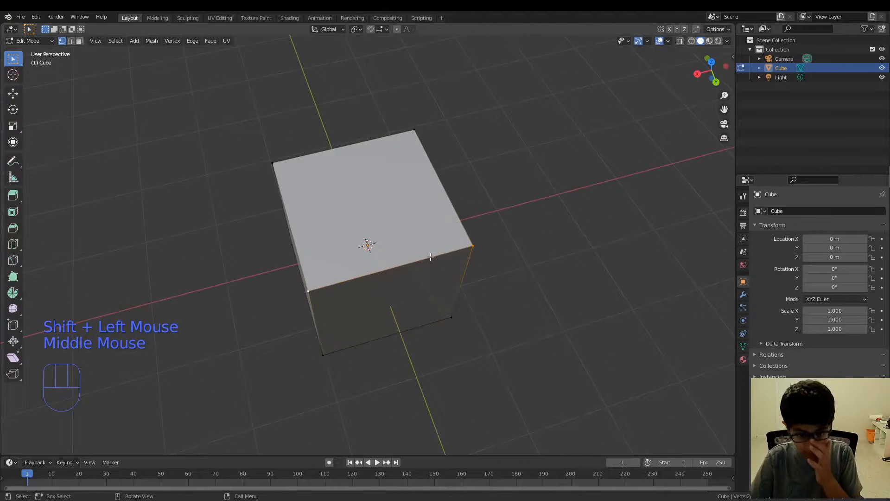
pyautogui.click(472, 248)
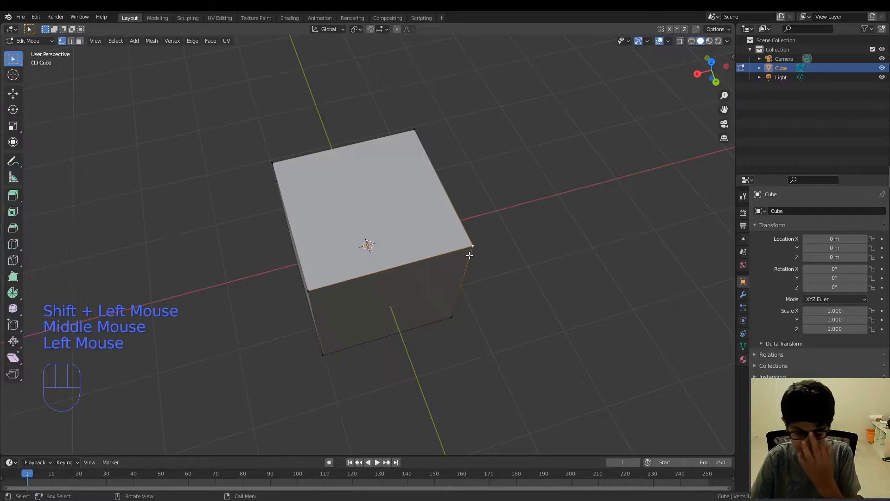
pyautogui.moveTo(469, 255); pyautogui.dragTo(445, 198, button='middle')
pyautogui.scroll(2, 439, 249)
pyautogui.scroll(-2, 439, 249)
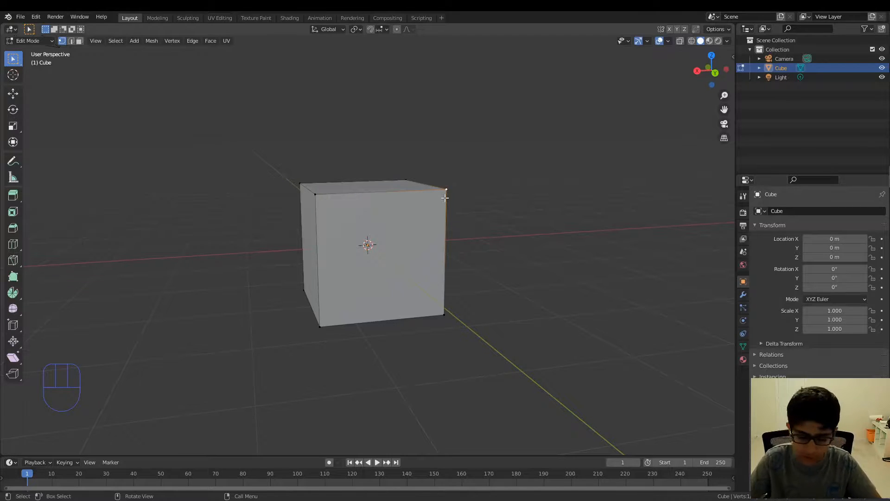
pyautogui.moveTo(390, 225); pyautogui.dragTo(370, 235, button='middle')
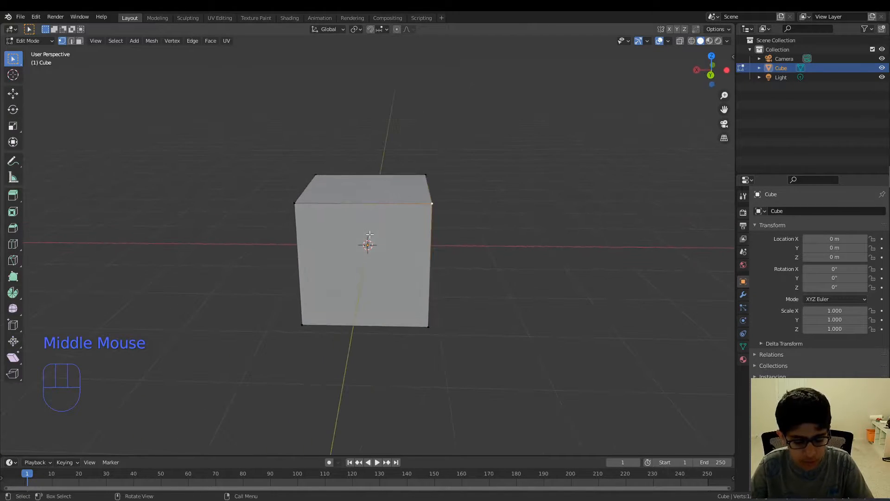
pyautogui.press('g')
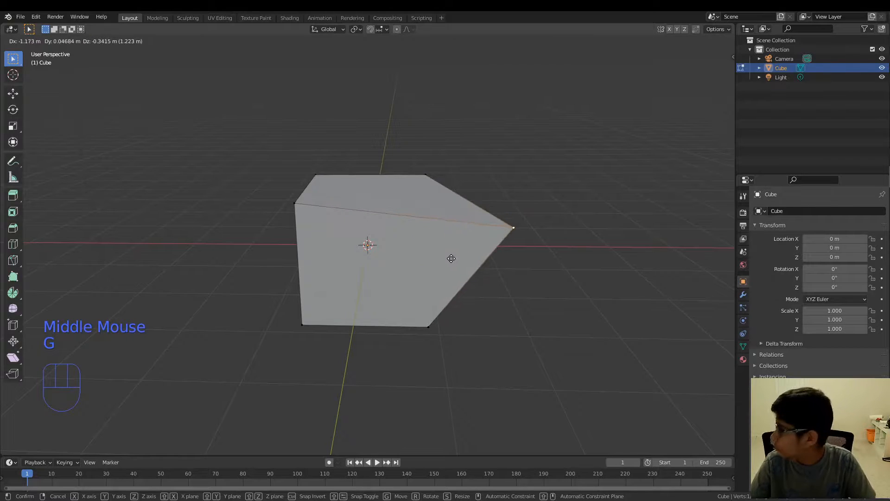
pyautogui.click(517, 166)
# Select the top corner vertex next to the stretched one and move it freely, first down and outward, finally up.
pyautogui.moveTo(516, 167); pyautogui.dragTo(292, 224, button='middle')
pyautogui.click(303, 227)
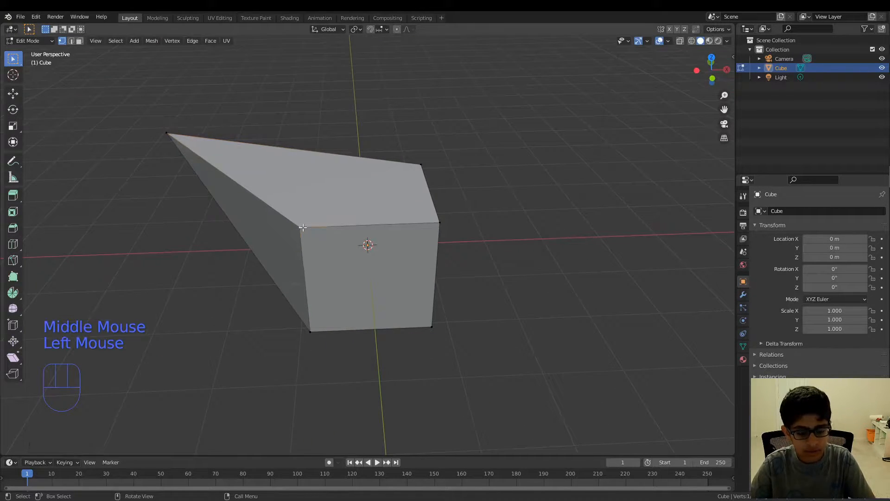
pyautogui.press('g')
pyautogui.click(242, 349)
pyautogui.moveTo(242, 348); pyautogui.dragTo(284, 271, button='middle')
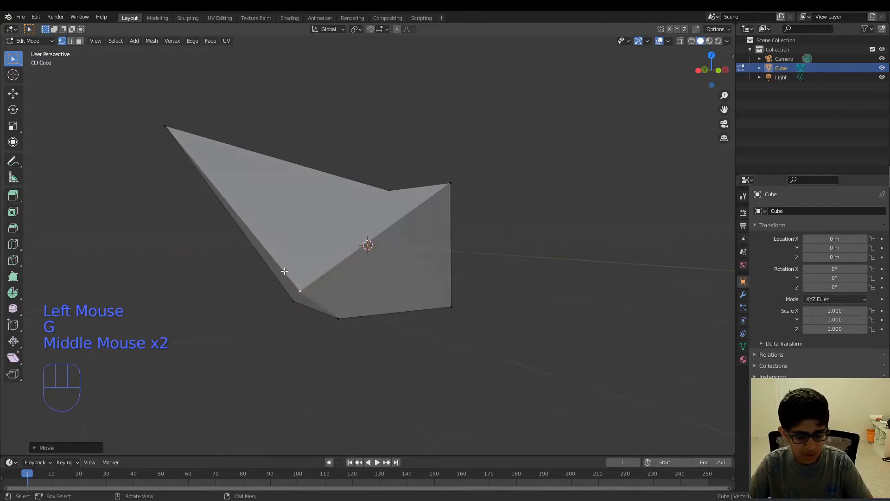
pyautogui.press('g')
pyautogui.click(199, 111)
# Add the neighbouring top corner vertex to the selection and rotate the two vertices freely.
pyautogui.moveTo(198, 110); pyautogui.dragTo(278, 167, button='middle')
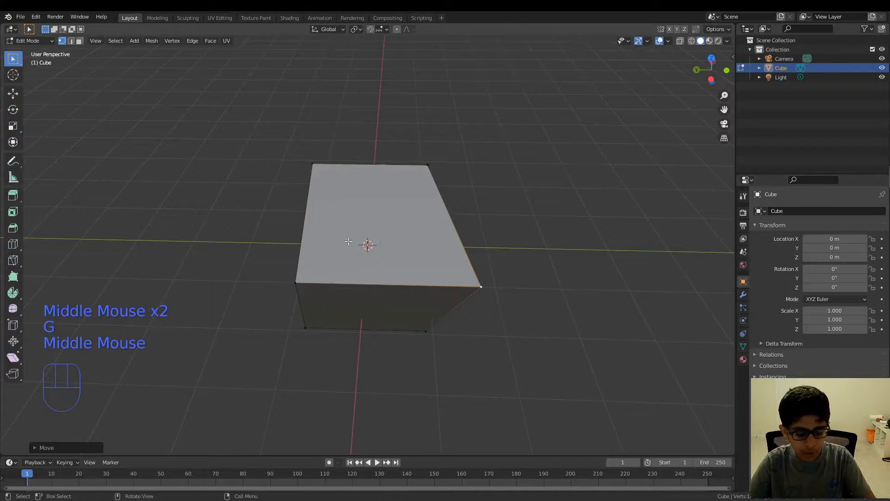
pyautogui.press('shift')
pyautogui.keyDown('shift'); pyautogui.click(302, 281); pyautogui.keyUp('shift')
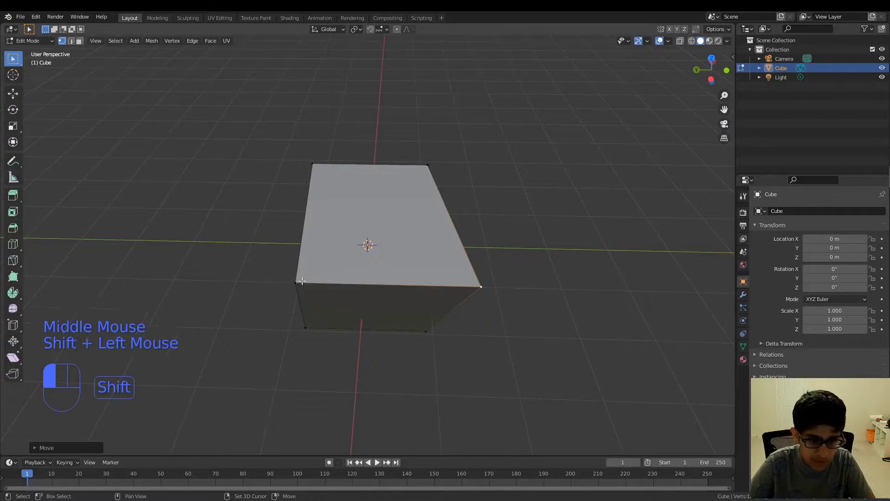
pyautogui.press('r')
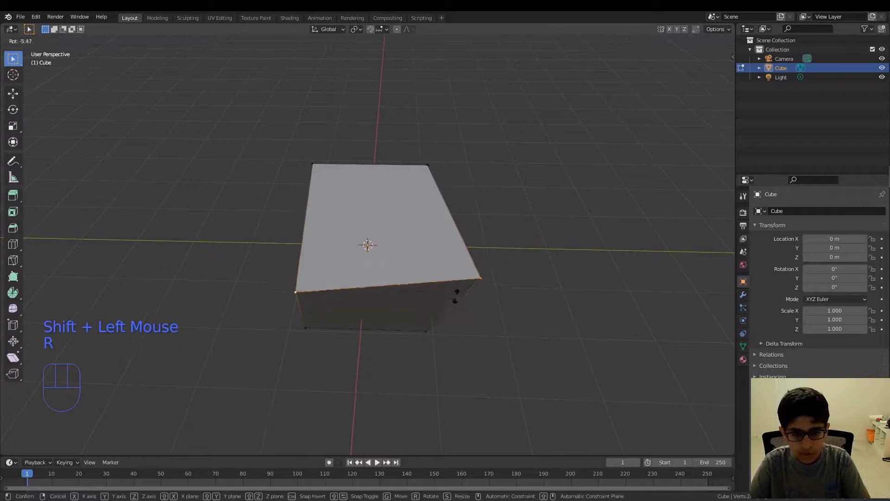
pyautogui.click(441, 223)
# Add two bottom corner vertices to the selection and scale up the four selected vertices.
pyautogui.moveTo(441, 222); pyautogui.dragTo(324, 293, button='middle')
pyautogui.keyDown('shift'); pyautogui.click(328, 293); pyautogui.keyUp('shift')
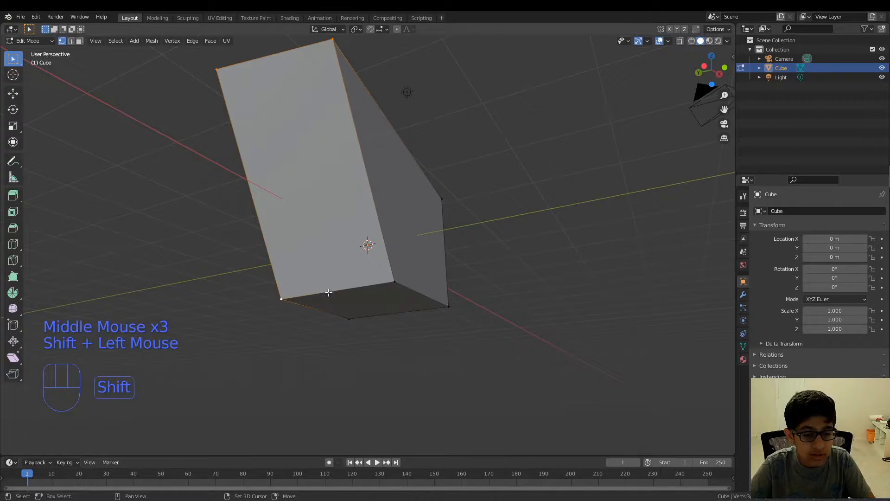
pyautogui.keyDown('shift'); pyautogui.click(386, 280); pyautogui.keyUp('shift')
pyautogui.press('s')
pyautogui.click(589, 327)
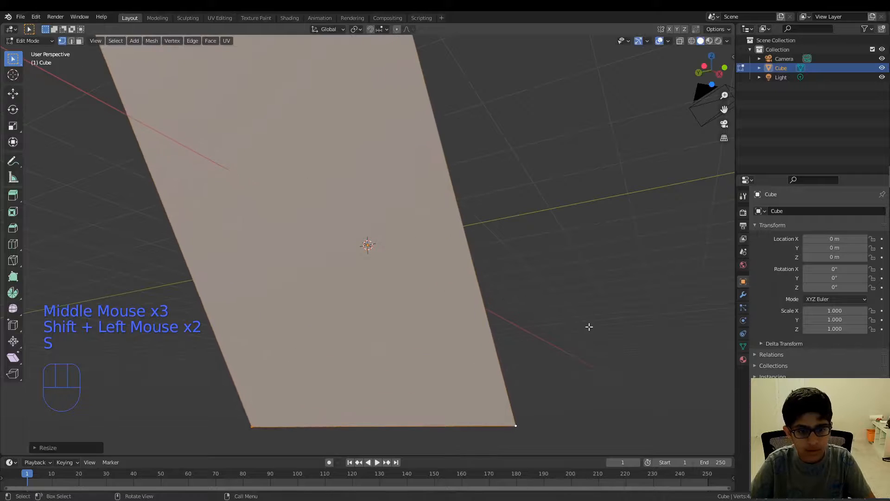
# Undo the scaling of the four vertices and the last vertex selection.
pyautogui.moveTo(588, 327); pyautogui.dragTo(377, 378, button='middle')
pyautogui.scroll(-2, 501, 345)
pyautogui.scroll(-1, 371, 371)
pyautogui.hotkey('ctrl', 'z')
pyautogui.hotkey('ctrl', 'z')
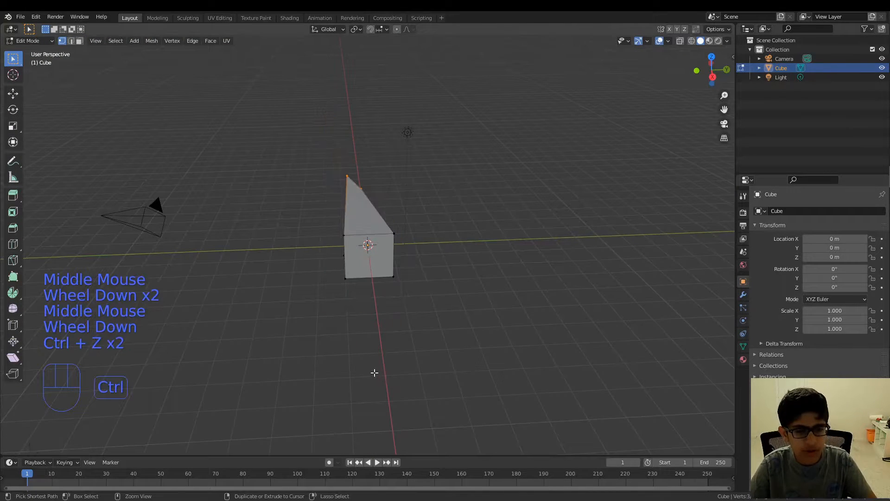
# Undo the remaining vertex edits until the cube has its original shape again.
pyautogui.hotkey('ctrl', 'z')
pyautogui.hotkey('ctrl', 'z')
pyautogui.hotkey('ctrl', 'z')
pyautogui.hotkey('ctrl', 'z')
pyautogui.hotkey('ctrl', 'z')
pyautogui.hotkey('ctrl', 'z')
pyautogui.keyDown('ctrl'); pyautogui.scroll(1, 373, 372); pyautogui.keyUp('ctrl')
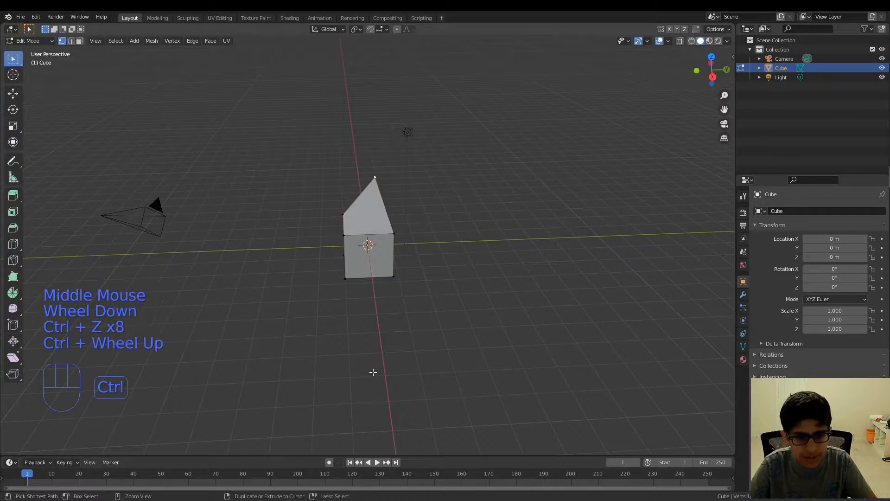
pyautogui.hotkey('ctrl', 'z')
pyautogui.moveTo(372, 372); pyautogui.dragTo(513, 373, button='middle')
pyautogui.scroll(3, 453, 311)
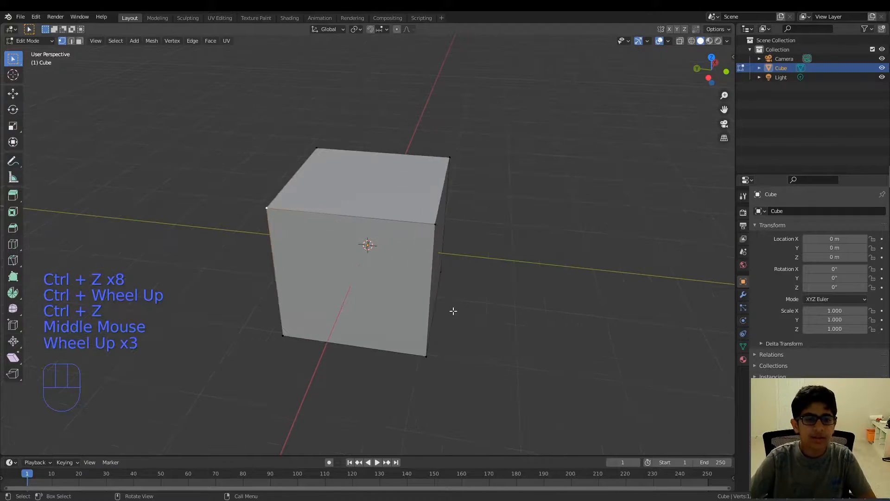
# Add a bottom corner vertex to the selected top corner vertex, and clear the selection.
pyautogui.moveTo(452, 311); pyautogui.dragTo(423, 349, button='middle')
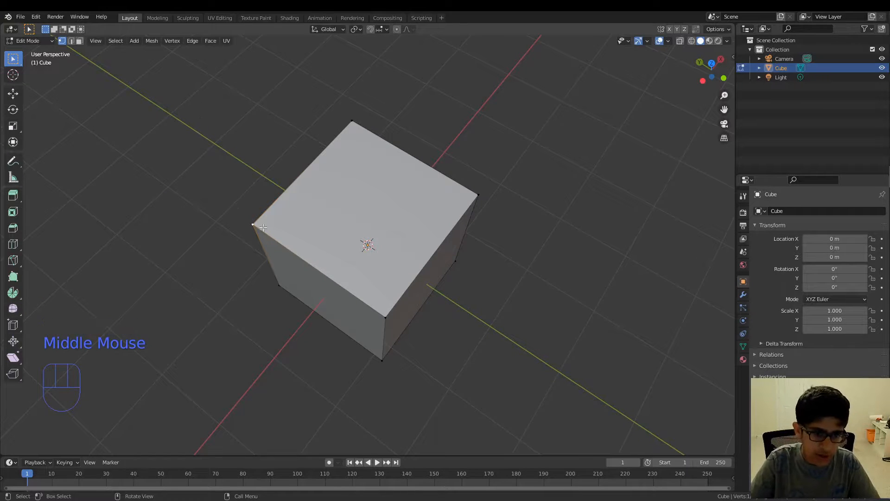
pyautogui.moveTo(255, 234); pyautogui.dragTo(425, 191, button='middle')
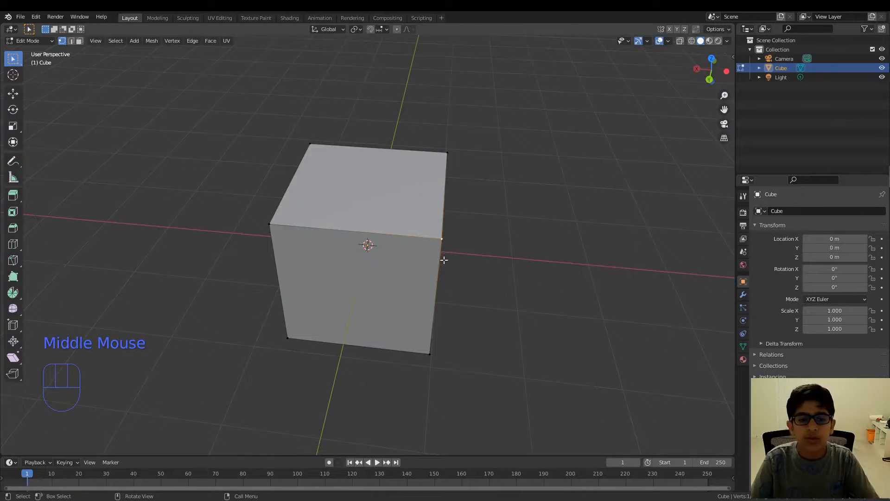
pyautogui.moveTo(437, 237); pyautogui.dragTo(388, 235, button='middle')
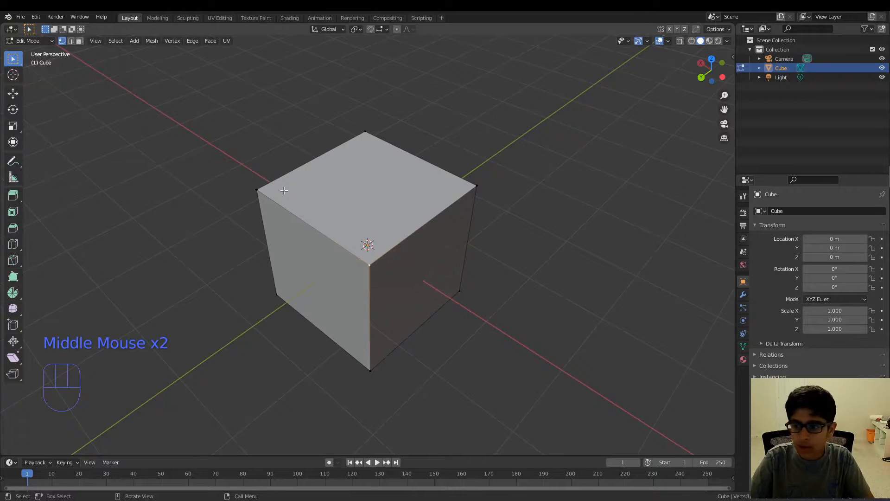
pyautogui.moveTo(284, 190); pyautogui.dragTo(507, 158, button='middle')
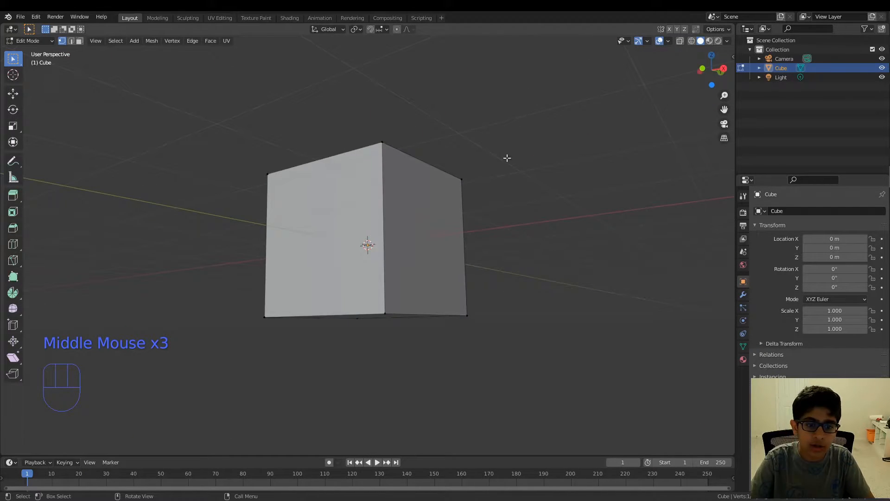
pyautogui.keyDown('shift'); pyautogui.click(390, 312); pyautogui.keyUp('shift')
pyautogui.moveTo(390, 311); pyautogui.dragTo(449, 367, button='middle')
pyautogui.scroll(-1, 449, 367)
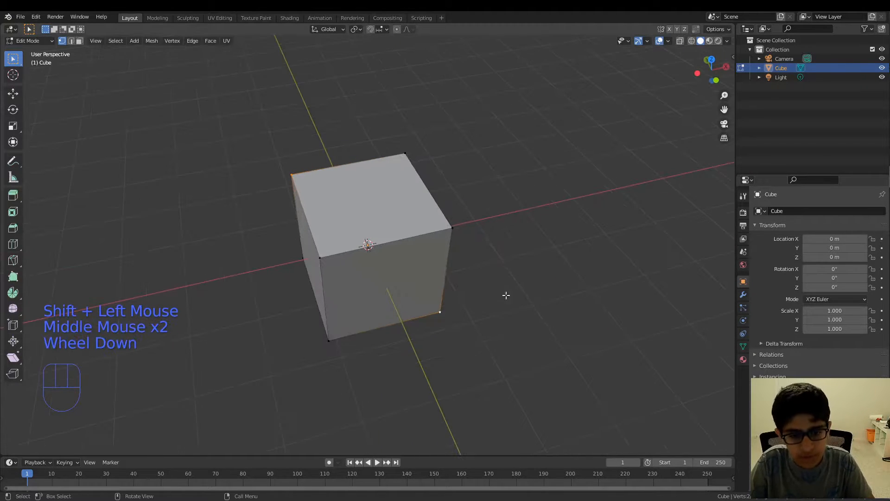
pyautogui.click(506, 295)
# Select all four top corner vertices of the cube together.
pyautogui.moveTo(369, 252); pyautogui.dragTo(334, 257, button='middle')
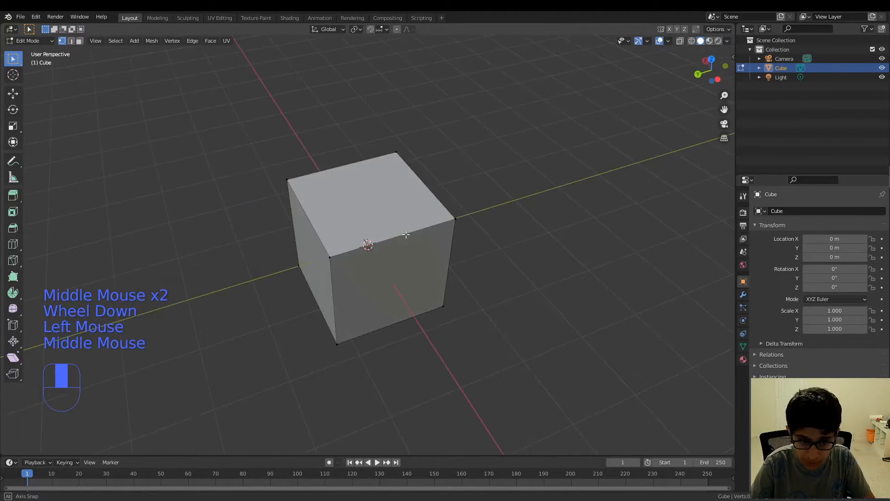
pyautogui.click(338, 256)
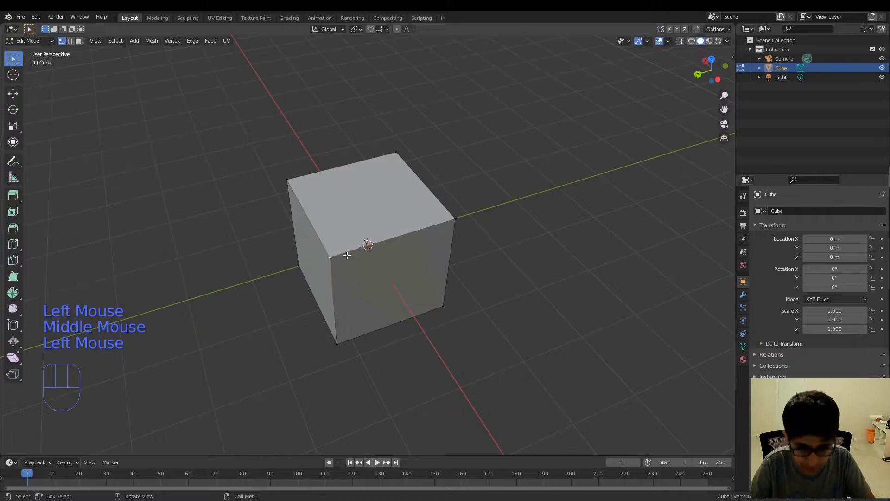
pyautogui.moveTo(343, 252)
pyautogui.mouseDown(button='middle')
pyautogui.moveTo(314, 260)
pyautogui.moveTo(331, 263)
pyautogui.mouseUp(button='middle')
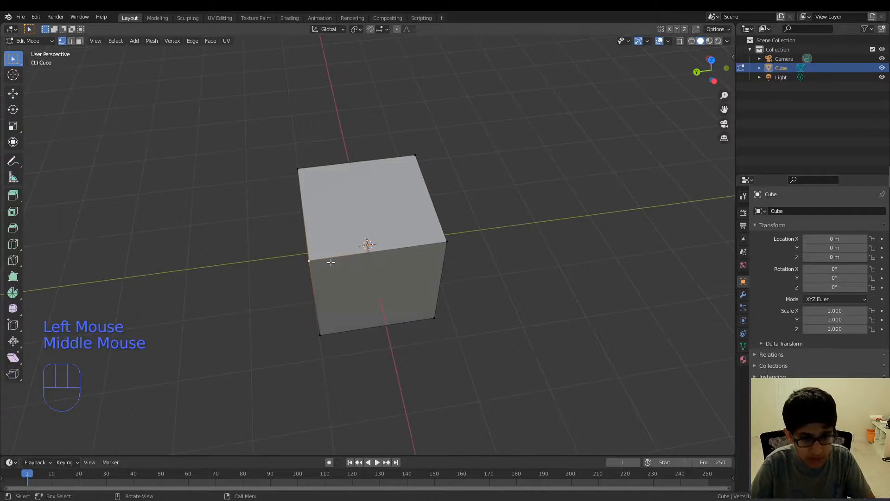
pyautogui.press('shift')
pyautogui.keyDown('shift'); pyautogui.click(445, 242); pyautogui.keyUp('shift')
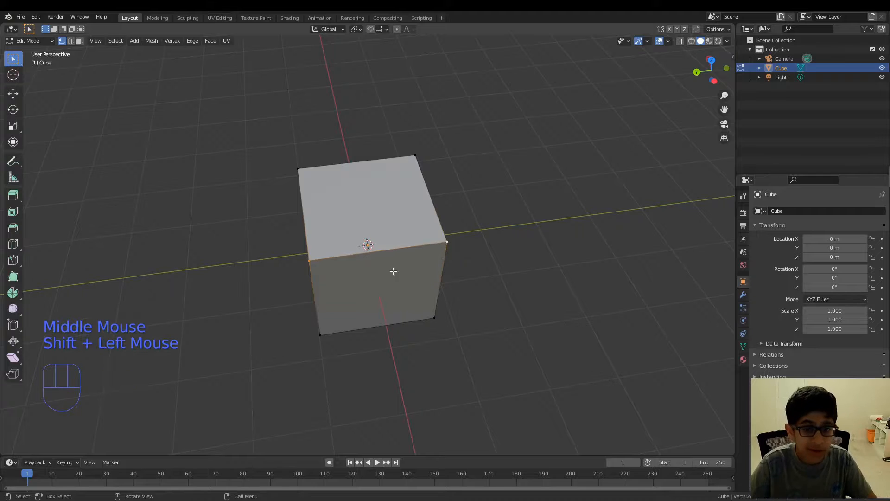
pyautogui.moveTo(350, 275); pyautogui.dragTo(322, 275, button='middle')
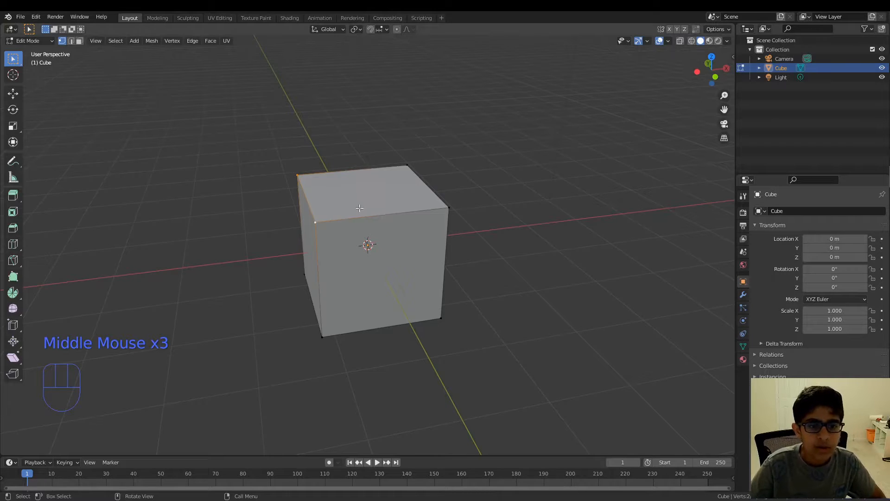
pyautogui.moveTo(359, 208); pyautogui.dragTo(338, 233, button='middle')
pyautogui.press('shift')
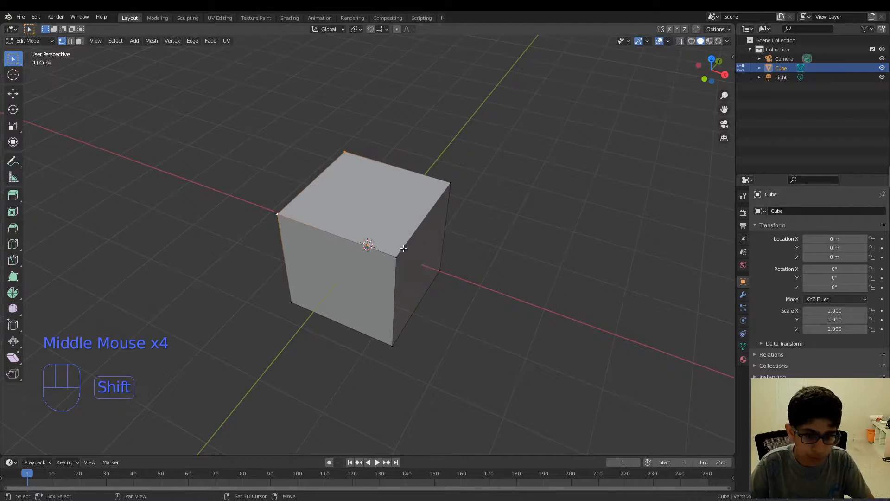
pyautogui.keyDown('shift'); pyautogui.click(395, 256); pyautogui.keyUp('shift')
pyautogui.keyDown('shift'); pyautogui.click(449, 186); pyautogui.keyUp('shift')
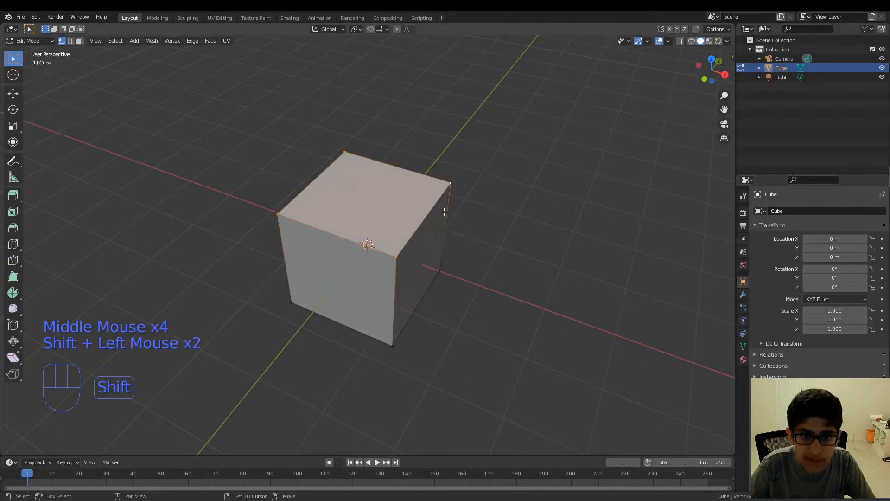
pyautogui.moveTo(444, 208); pyautogui.dragTo(396, 207, button='middle')
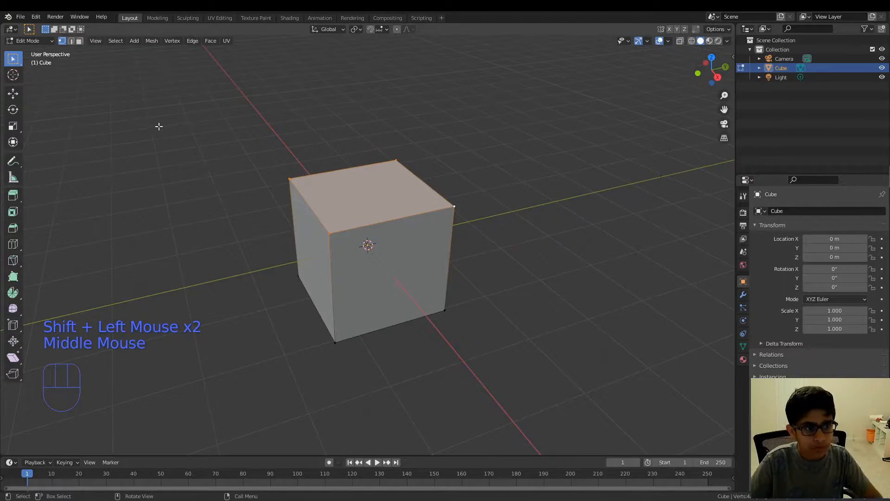
# Clear the selection and select single top corner vertices one after another.
pyautogui.click(224, 213)
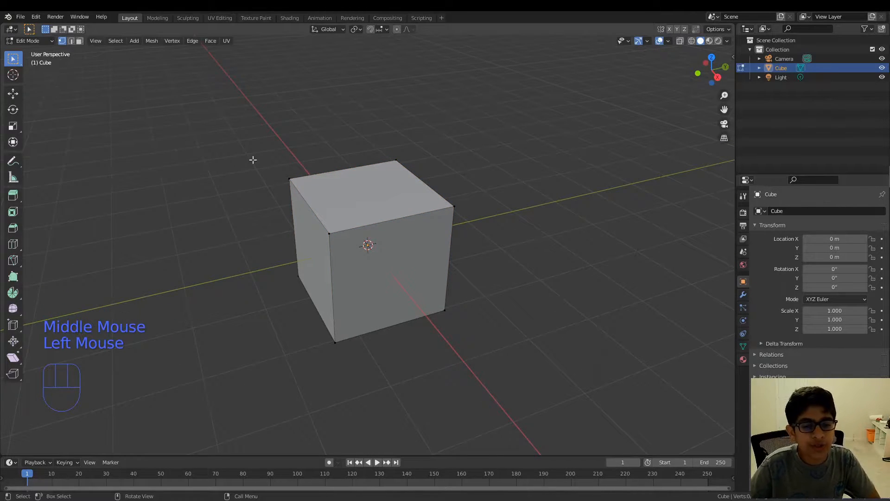
pyautogui.click(285, 186)
pyautogui.click(329, 234)
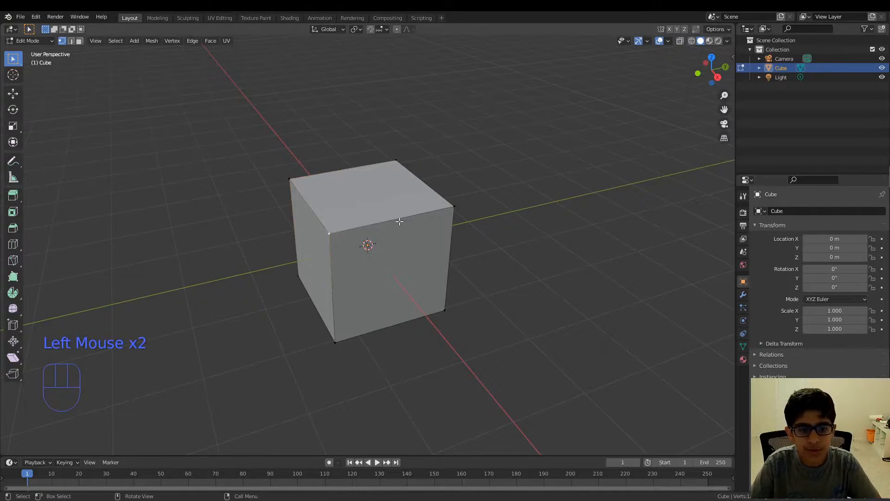
pyautogui.click(448, 206)
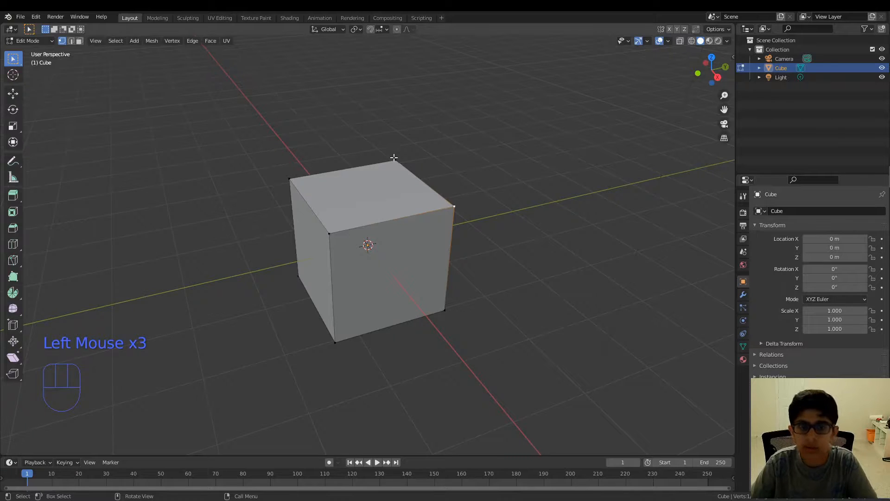
# Switch to edge selection and select two of the cube's top edges one after the other.
pyautogui.click(72, 42)
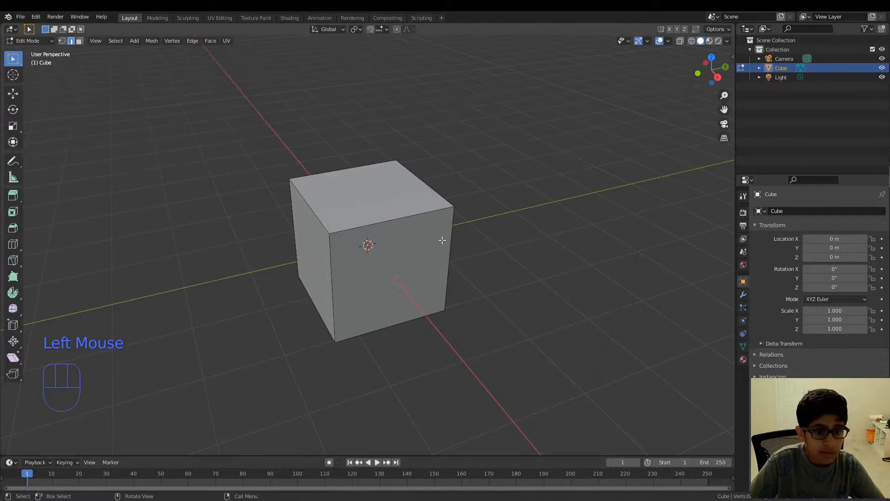
pyautogui.click(359, 224)
pyautogui.click(328, 224)
pyautogui.scroll(1, 329, 225)
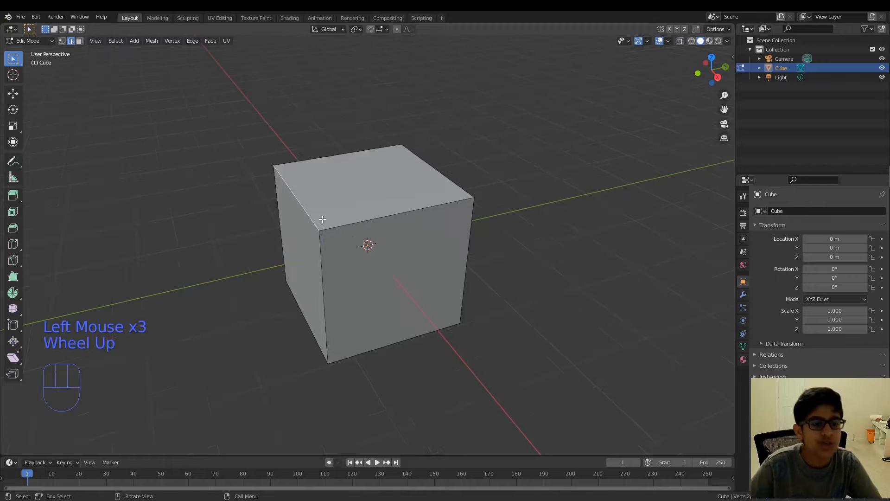
pyautogui.moveTo(328, 224); pyautogui.dragTo(510, 246, button='middle')
pyautogui.moveTo(429, 234); pyautogui.dragTo(400, 221, button='middle')
pyautogui.moveTo(398, 231); pyautogui.dragTo(375, 226, button='middle')
pyautogui.scroll(-1, 379, 227)
pyautogui.scroll(2, 371, 225)
pyautogui.scroll(-2, 371, 225)
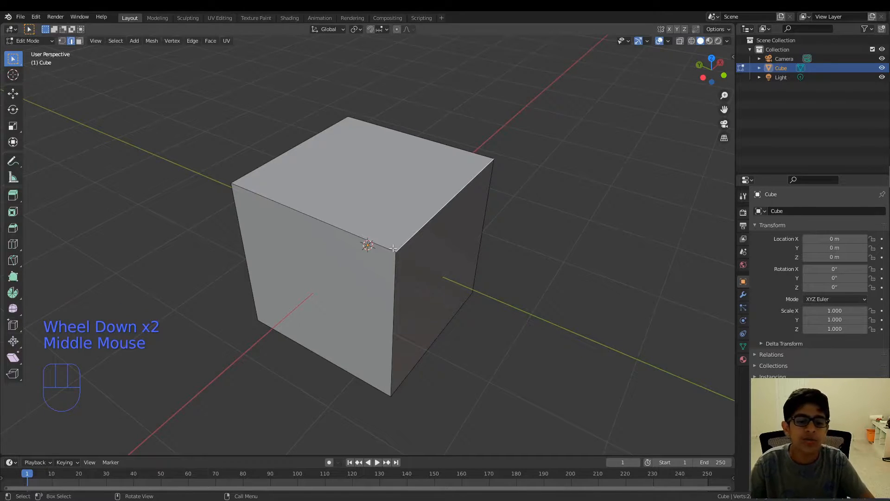
pyautogui.click(395, 249)
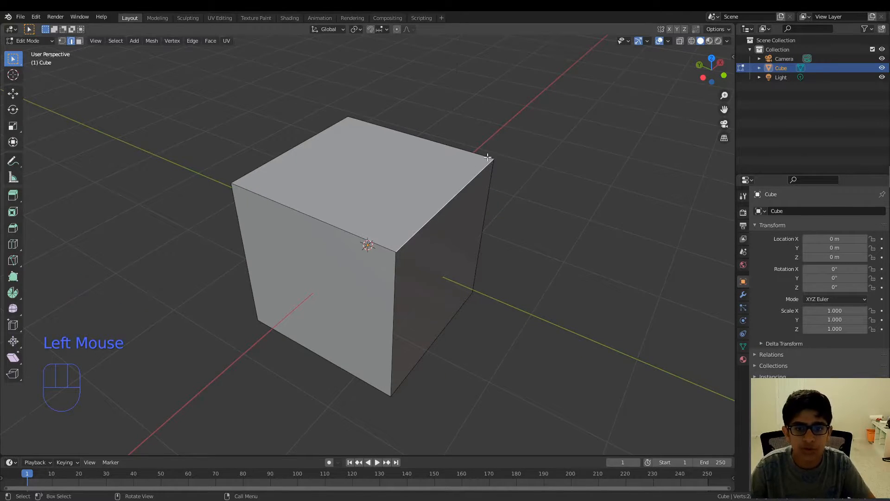
# Switch to face selection and select the cube's top face.
pyautogui.click(79, 40)
pyautogui.scroll(2, 320, 224)
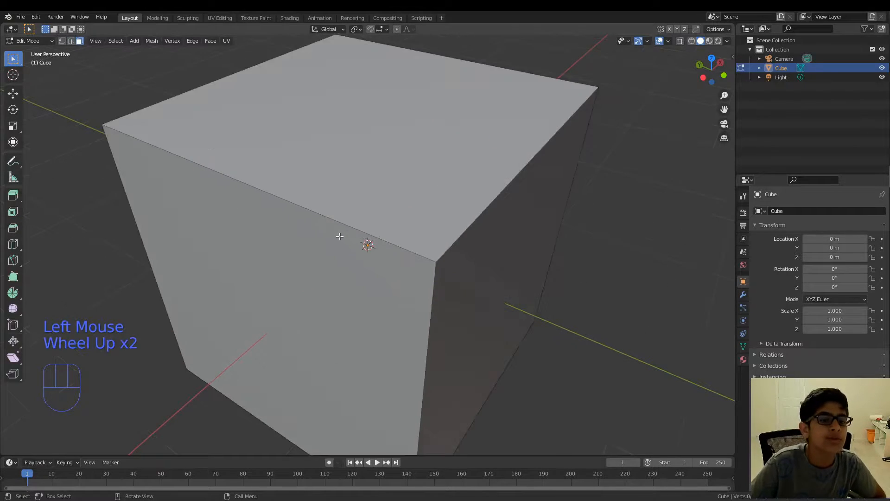
pyautogui.moveTo(320, 224); pyautogui.dragTo(257, 205, button='middle')
pyautogui.scroll(-2, 257, 204)
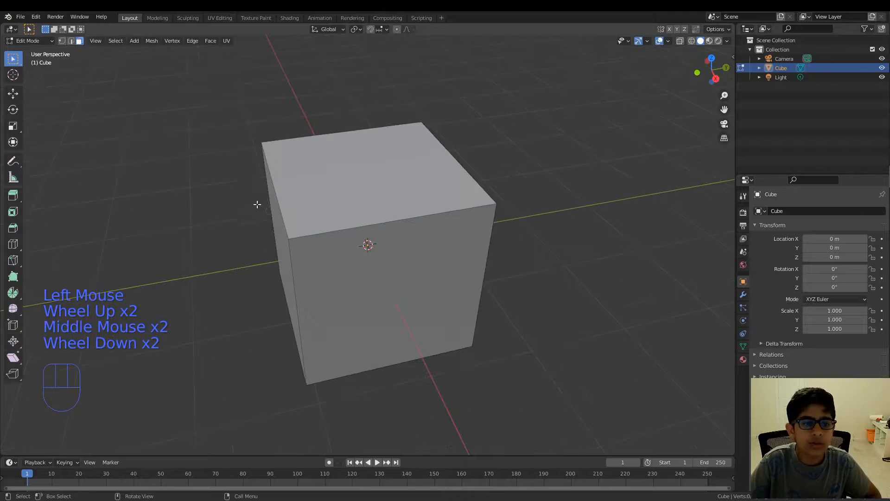
pyautogui.click(331, 189)
pyautogui.scroll(-2, 324, 239)
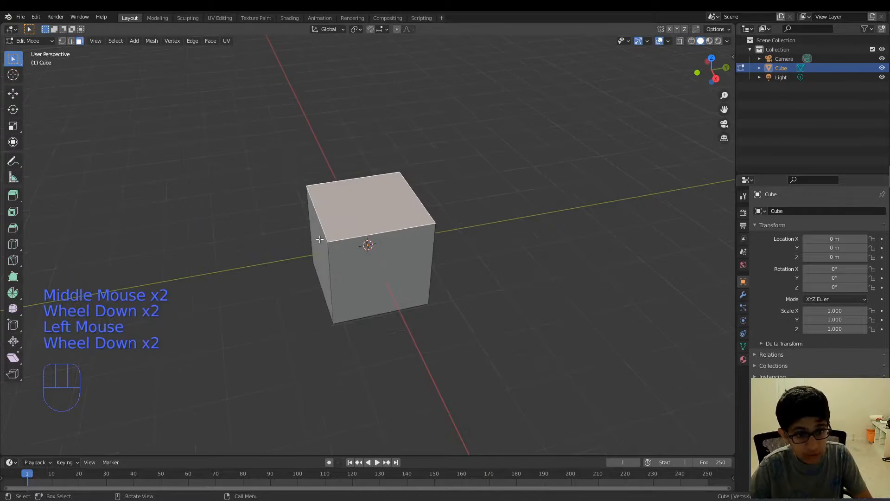
# Select single side faces of the cube one after another.
pyautogui.moveTo(324, 239); pyautogui.dragTo(359, 248, button='middle')
pyautogui.click(350, 273)
pyautogui.click(398, 270)
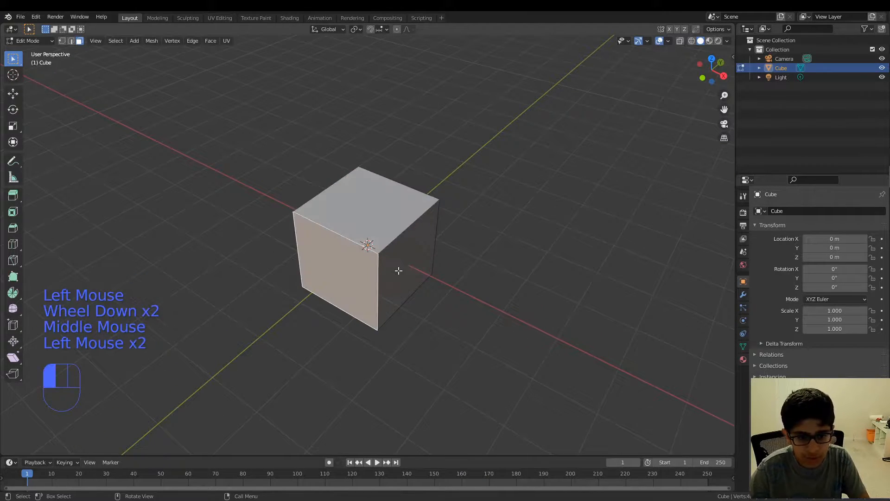
pyautogui.moveTo(372, 207); pyautogui.dragTo(336, 132, button='middle')
pyautogui.click(330, 251)
# Select the cube's bottom face and scale it up freely so the sides flare outward.
pyautogui.moveTo(330, 250); pyautogui.dragTo(347, 290, button='middle')
pyautogui.click(348, 291)
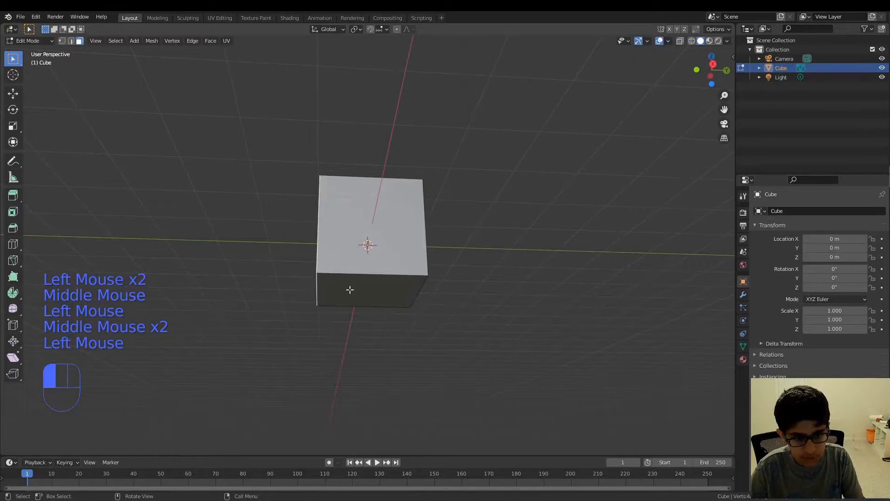
pyautogui.press('s')
pyautogui.click(280, 298)
pyautogui.moveTo(281, 324); pyautogui.dragTo(299, 373, button='middle')
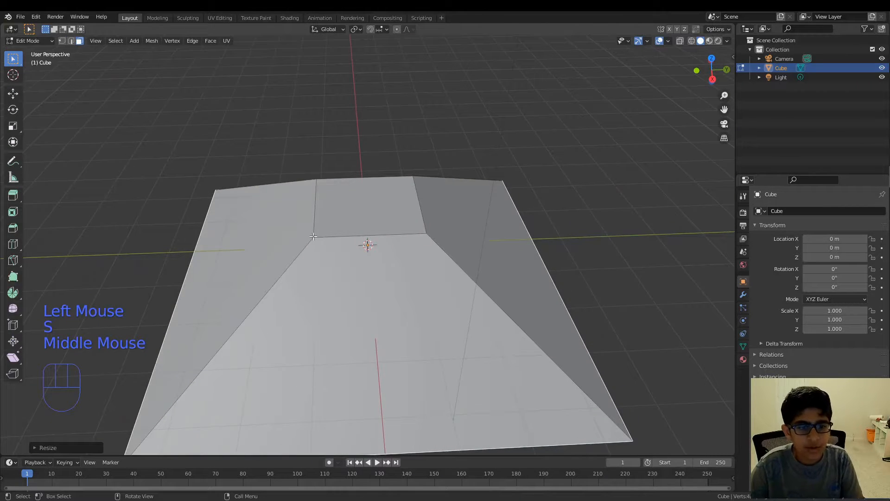
# Select one sloped side face and add the remaining faces until the whole mesh is selected.
pyautogui.click(270, 234)
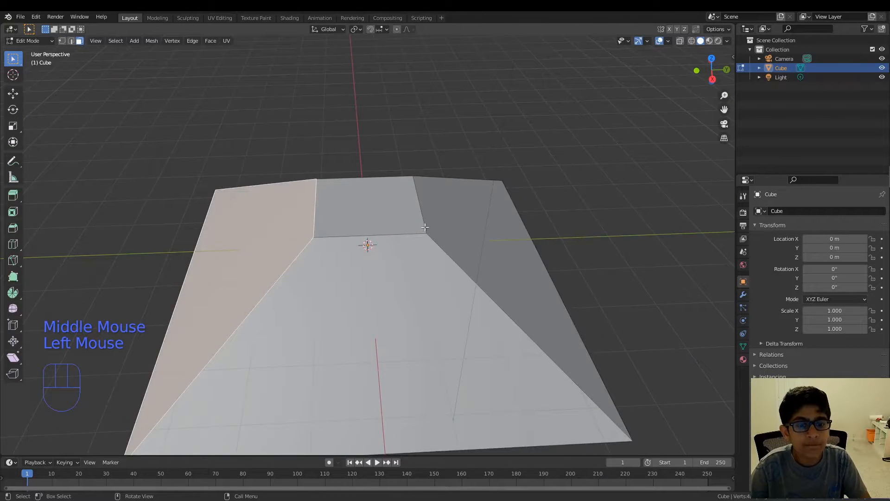
pyautogui.keyDown('shift'); pyautogui.click(462, 238); pyautogui.keyUp('shift')
pyautogui.keyDown('shift'); pyautogui.click(381, 229); pyautogui.keyUp('shift')
pyautogui.keyDown('shift'); pyautogui.click(368, 244); pyautogui.keyUp('shift')
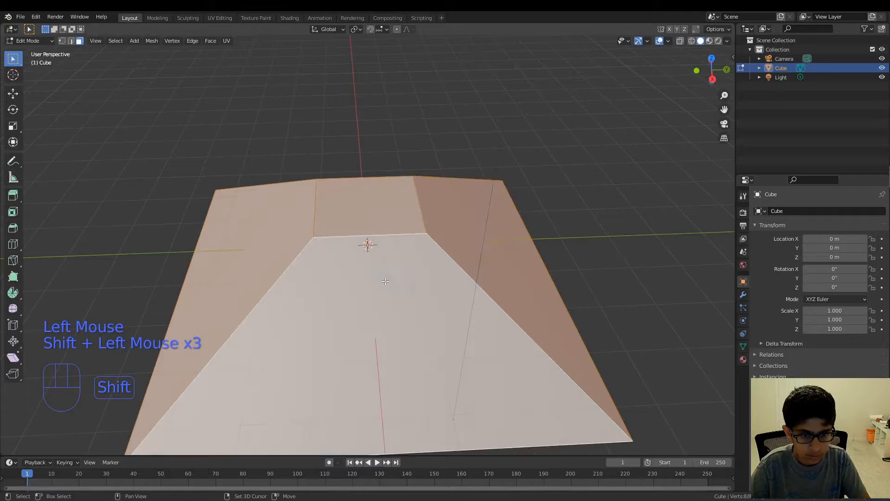
pyautogui.moveTo(368, 244); pyautogui.dragTo(419, 265, button='middle')
pyautogui.keyDown('shift'); pyautogui.click(423, 232); pyautogui.keyUp('shift')
pyautogui.moveTo(419, 266); pyautogui.dragTo(524, 356, button='middle')
pyautogui.keyDown('shift'); pyautogui.click(394, 321); pyautogui.keyUp('shift')
pyautogui.keyDown('shift'); pyautogui.moveTo(394, 321); pyautogui.dragTo(312, 313, button='middle'); pyautogui.keyUp('shift')
pyautogui.scroll(-2, 373, 248)
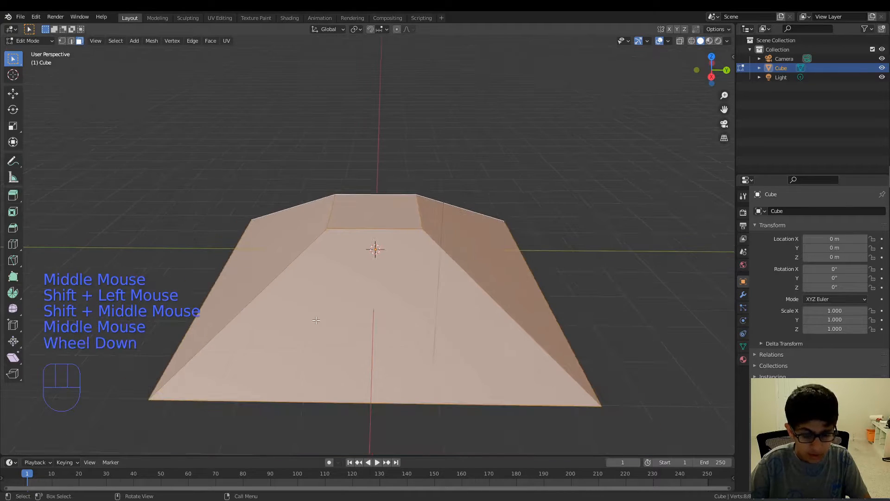
# Scale up all selected faces freely along the Y axis only.
pyautogui.press('s')
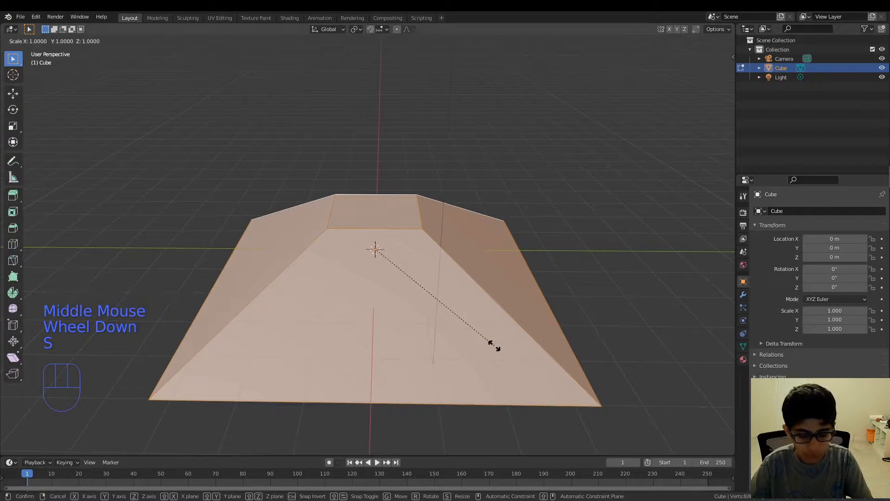
pyautogui.press('y')
pyautogui.click(558, 349)
pyautogui.moveTo(555, 346); pyautogui.dragTo(676, 318, button='middle')
pyautogui.scroll(2, 464, 381)
pyautogui.scroll(-4, 461, 380)
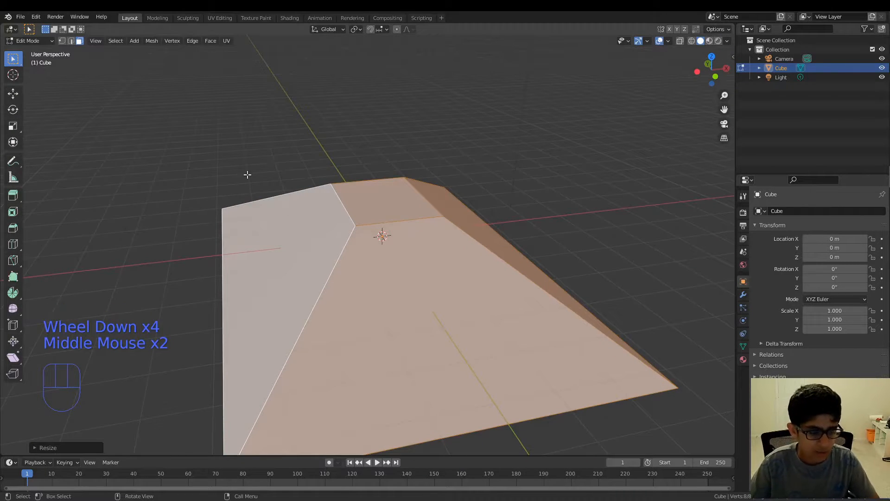
# Switch back to vertex selection and clear the selection.
pyautogui.click(61, 40)
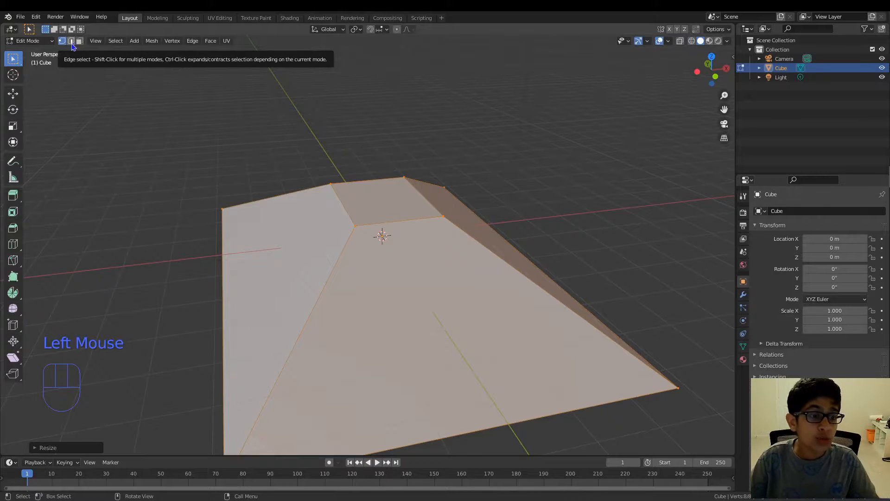
pyautogui.click(169, 143)
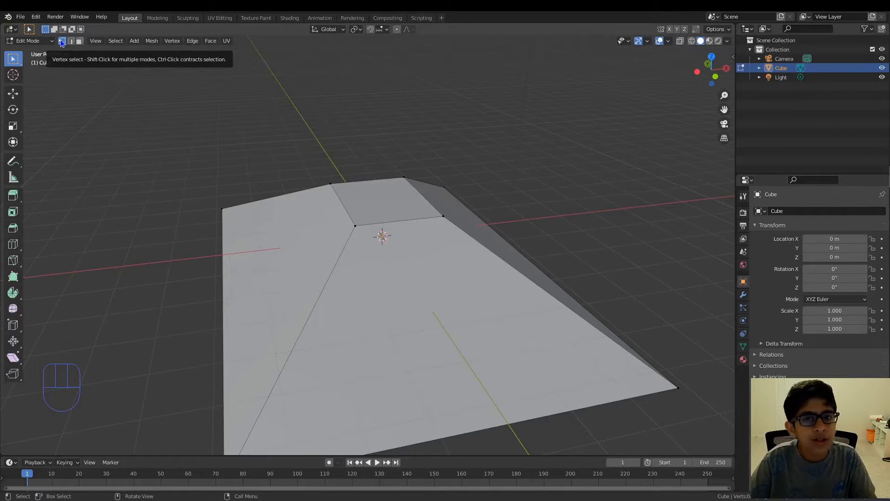
# Enable edge and face selection alongside vertex selection so all three selection modes are active together.
pyautogui.press('shift')
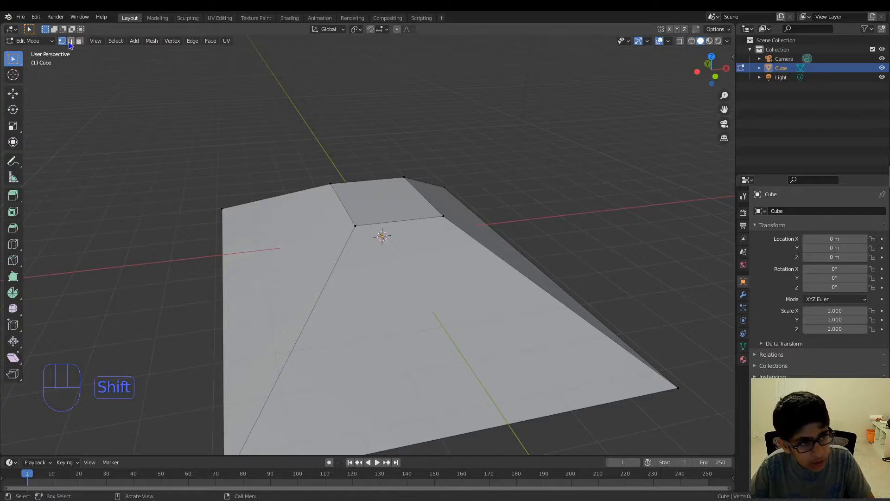
pyautogui.keyDown('shift'); pyautogui.click(71, 41); pyautogui.keyUp('shift')
pyautogui.keyDown('shift'); pyautogui.click(79, 41); pyautogui.keyUp('shift')
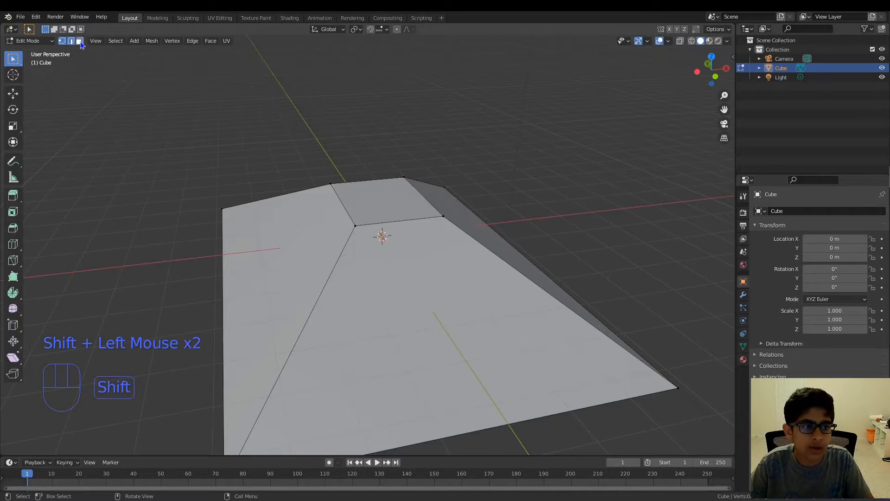
# With all selection modes active, select the top face, a sloped side edge and a top corner vertex in turn.
pyautogui.moveTo(407, 210); pyautogui.dragTo(381, 225, button='middle')
pyautogui.click(360, 233)
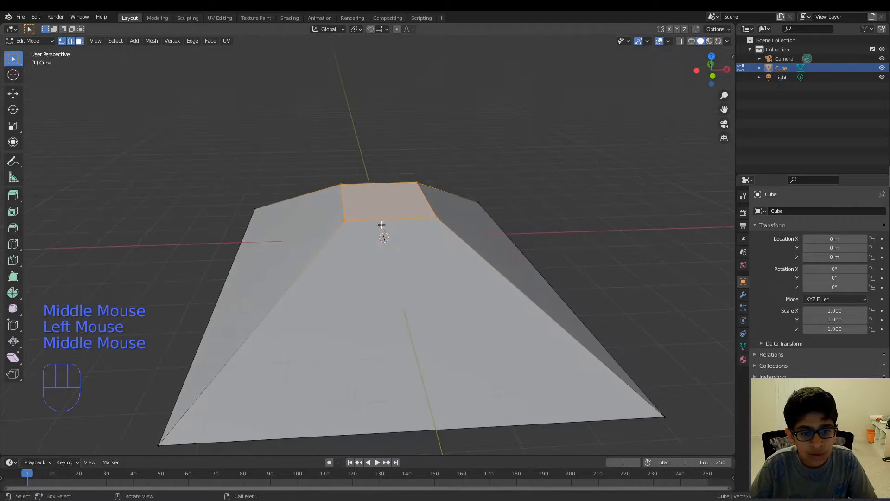
pyautogui.click(319, 256)
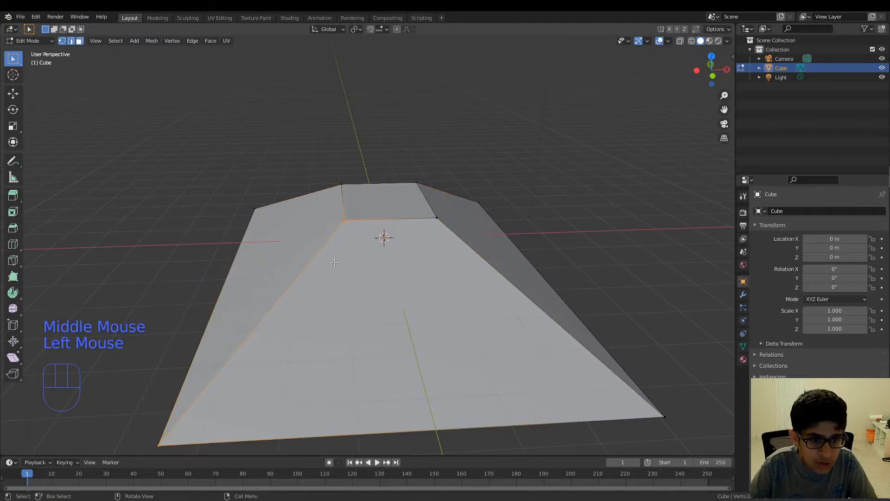
pyautogui.moveTo(334, 262); pyautogui.dragTo(366, 224, button='middle')
pyautogui.click(366, 226)
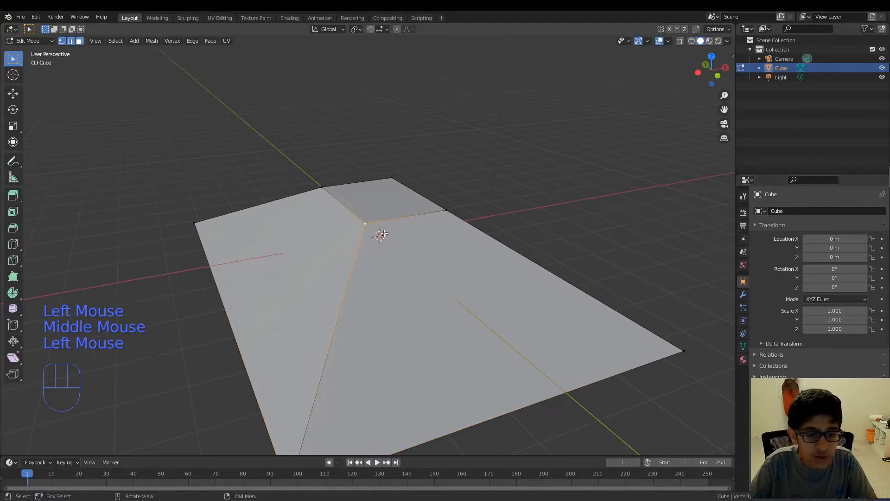
# Select a sloped edge of the mesh, try moving it freely and undo the move.
pyautogui.moveTo(383, 259); pyautogui.dragTo(436, 287, button='middle')
pyautogui.scroll(-2, 373, 253)
pyautogui.click(363, 286)
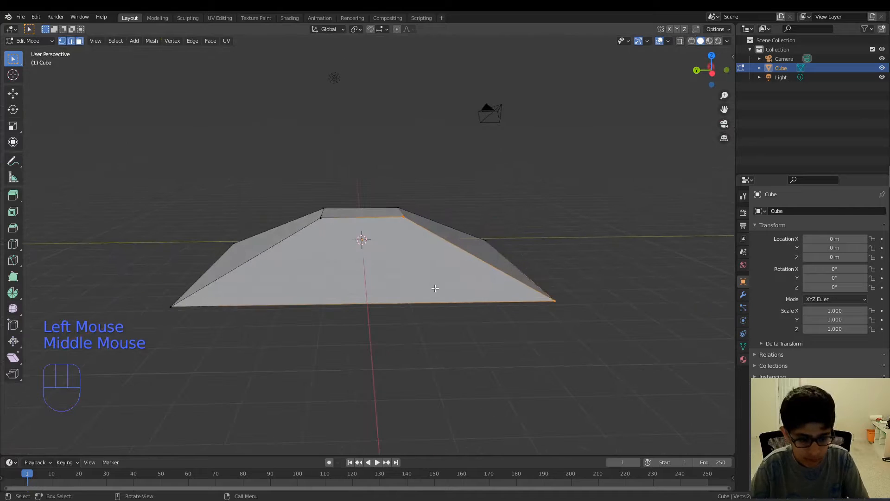
pyautogui.press('g')
pyautogui.scroll(-1, 506, 287)
pyautogui.moveTo(506, 288); pyautogui.dragTo(382, 321, button='middle')
pyautogui.hotkey('ctrl', 'z')
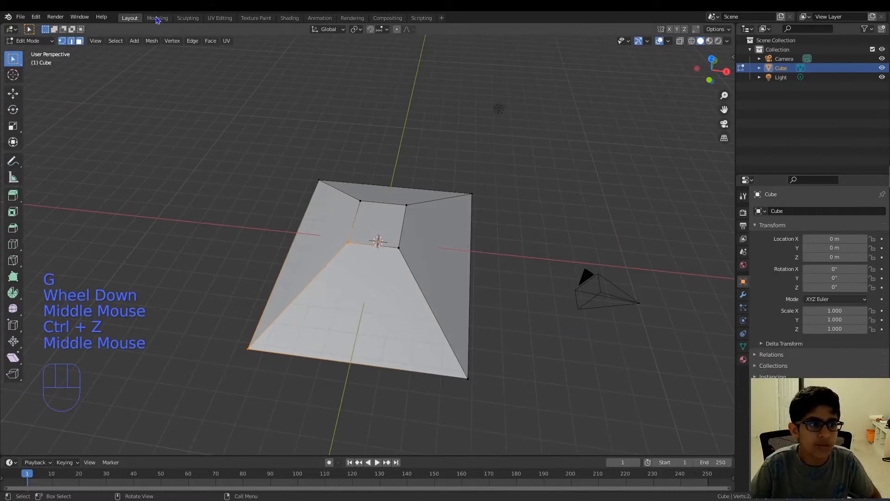
# Return to a single selection mode and switch between vertex, edge and face selection, ending in face selection.
pyautogui.click(62, 41)
pyautogui.click(71, 41)
pyautogui.click(63, 42)
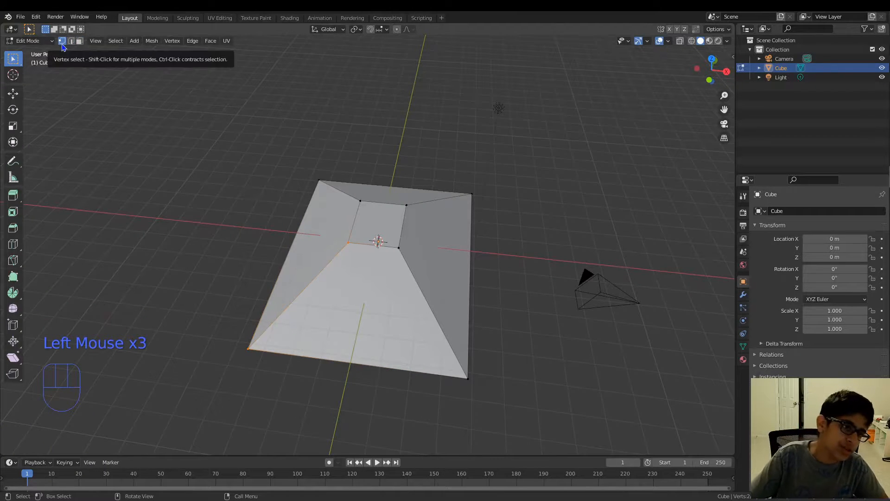
pyautogui.moveTo(145, 175); pyautogui.dragTo(150, 165, button='middle')
pyautogui.press('1')
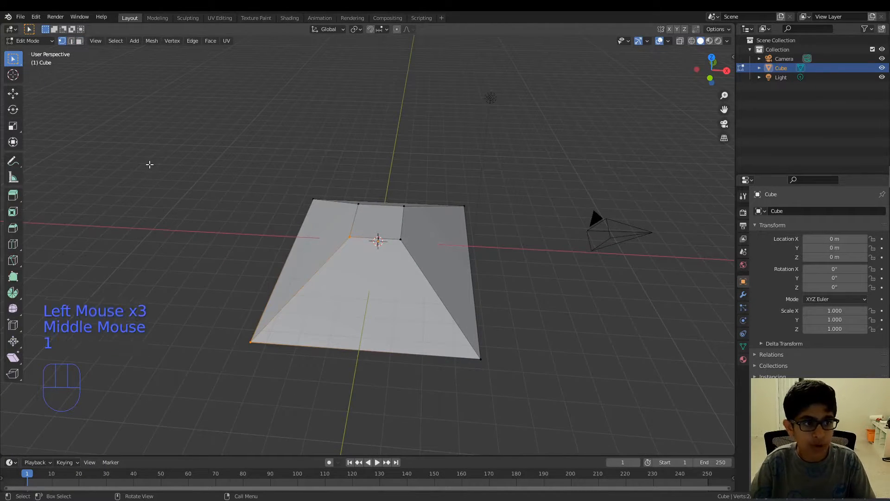
pyautogui.click(64, 42)
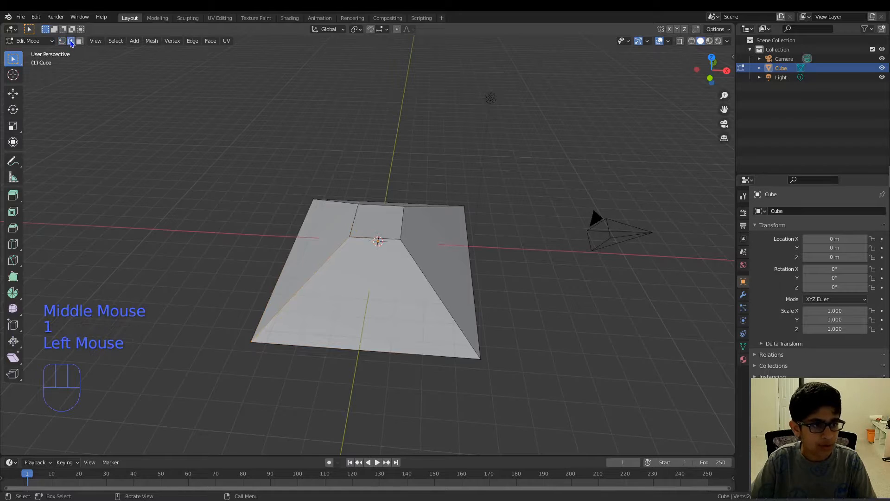
pyautogui.press('1')
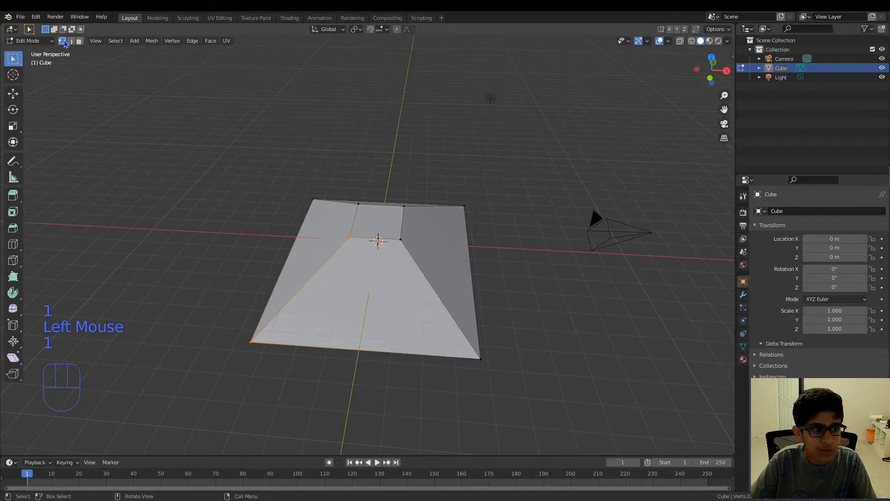
pyautogui.press('2')
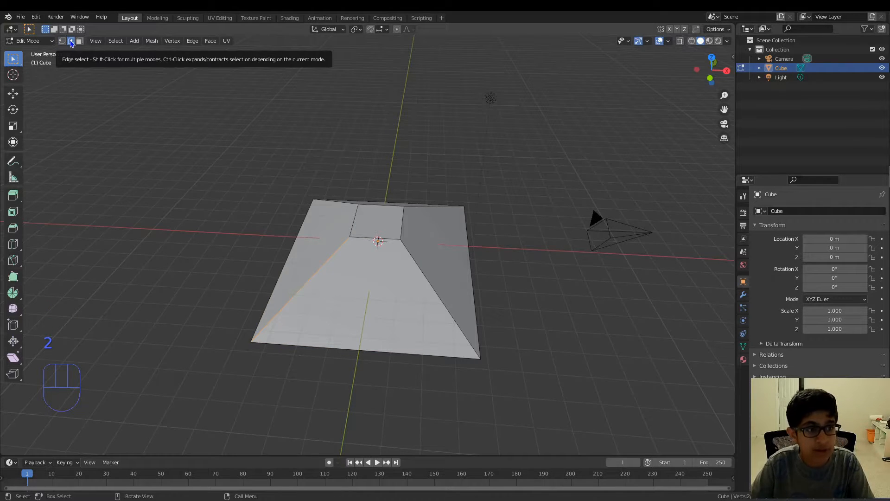
pyautogui.press('3')
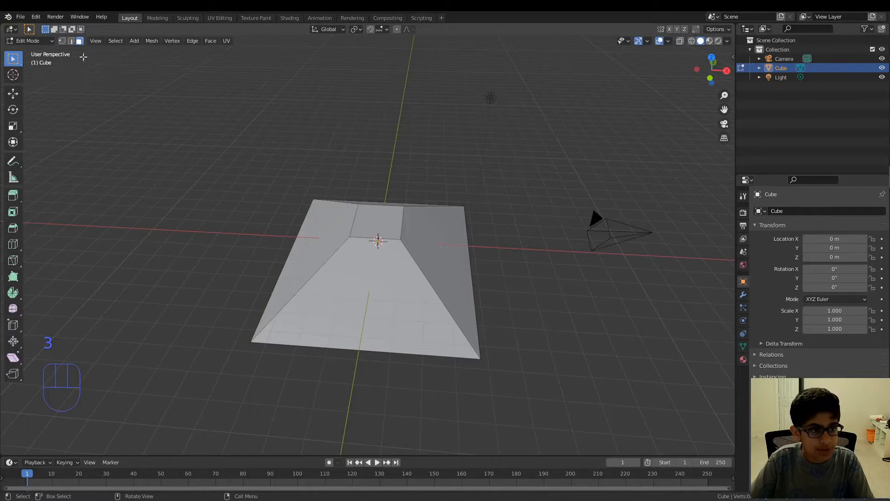
# Switch to vertex selection and select two corner vertices of the top face one after the other.
pyautogui.moveTo(260, 210); pyautogui.dragTo(364, 216, button='middle')
pyautogui.middleClick(334, 232)
pyautogui.scroll(2, 339, 234)
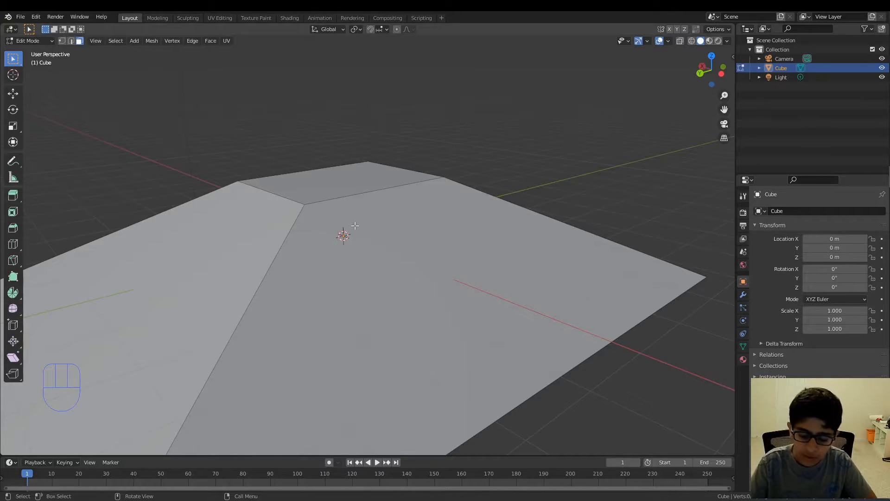
pyautogui.click(65, 39)
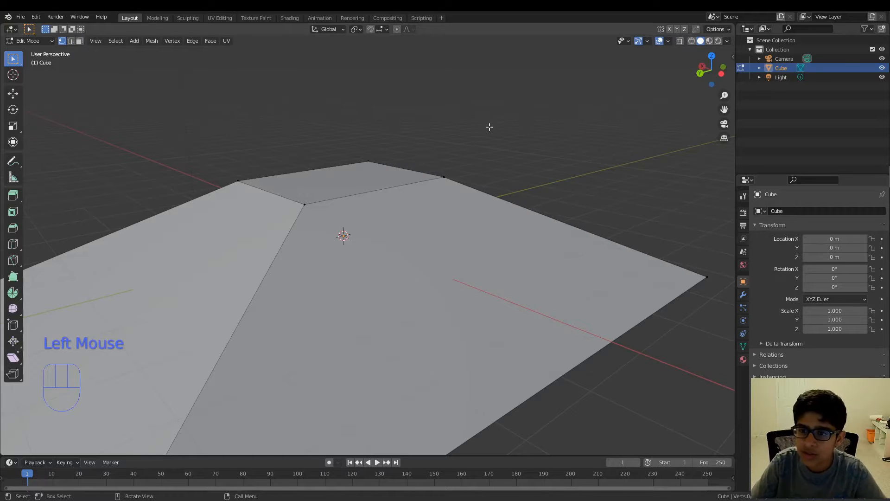
pyautogui.scroll(-2, 379, 160)
pyautogui.moveTo(380, 160); pyautogui.dragTo(565, 237, button='middle')
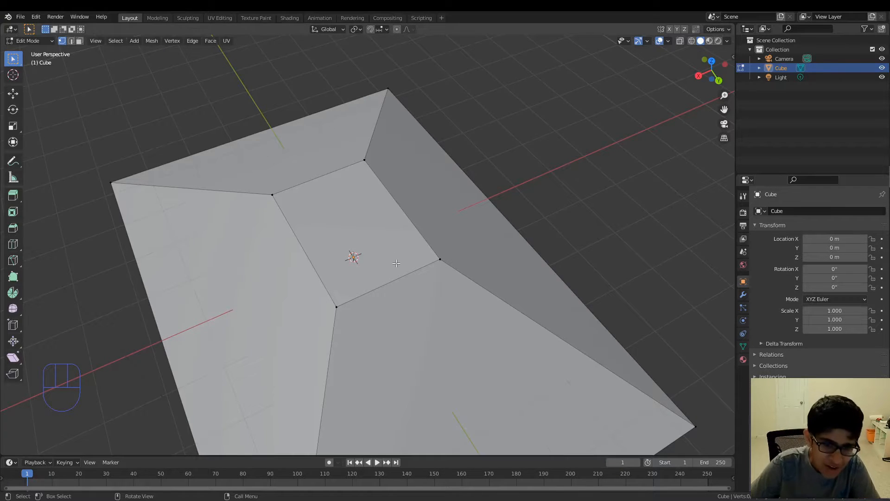
pyautogui.moveTo(396, 263); pyautogui.dragTo(408, 241, button='middle')
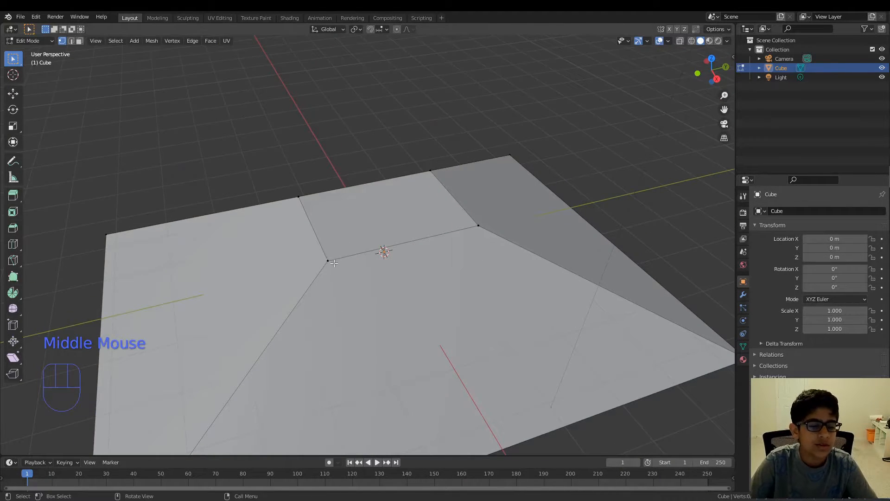
pyautogui.click(333, 263)
pyautogui.click(306, 197)
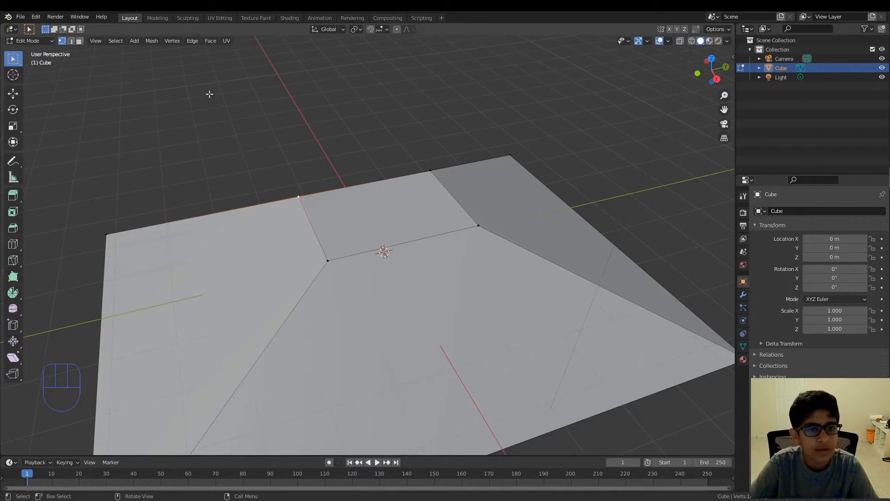
# Start a new General file without saving the changes to the current one.
pyautogui.moveTo(184, 141); pyautogui.dragTo(111, 159, button='middle')
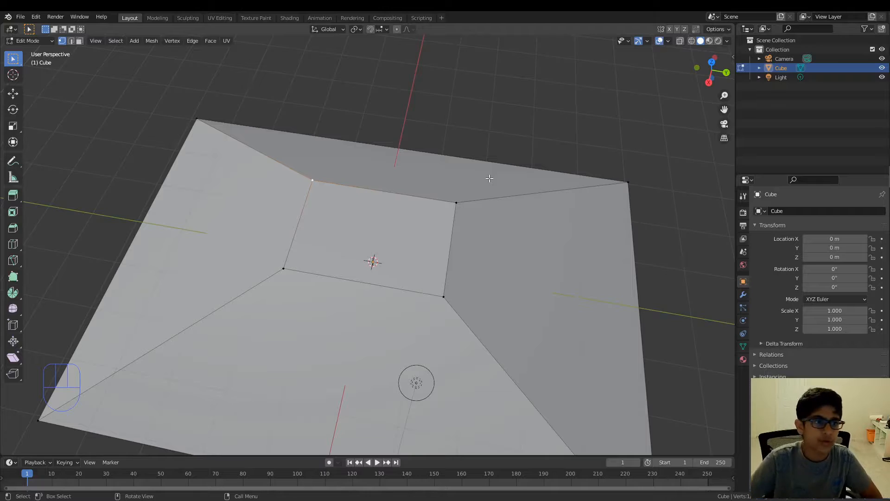
pyautogui.click(21, 16)
pyautogui.moveTo(42, 47)
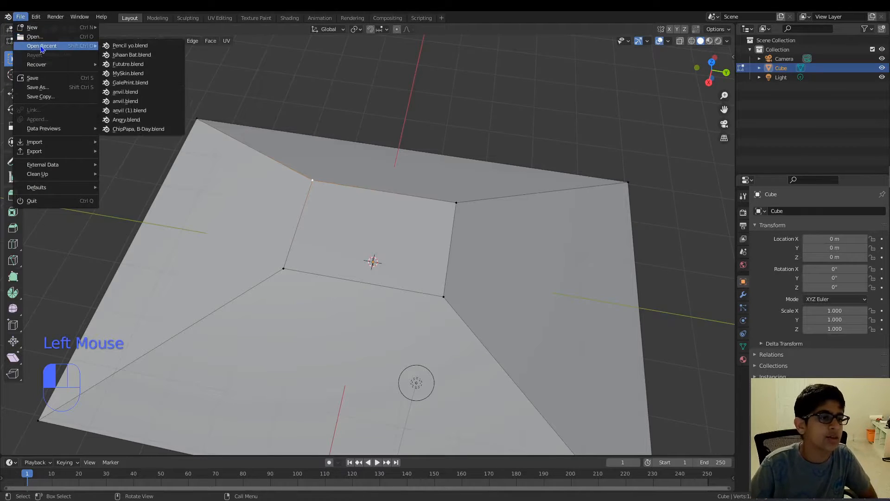
pyautogui.moveTo(51, 28)
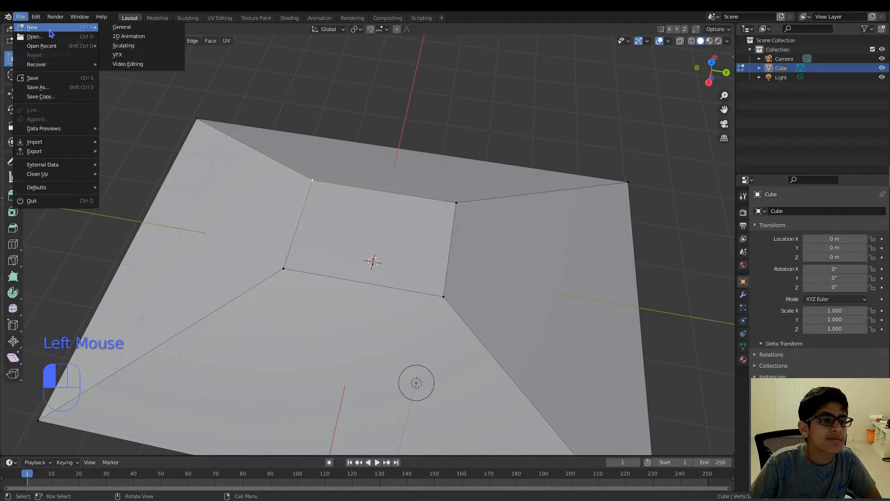
pyautogui.click(122, 26)
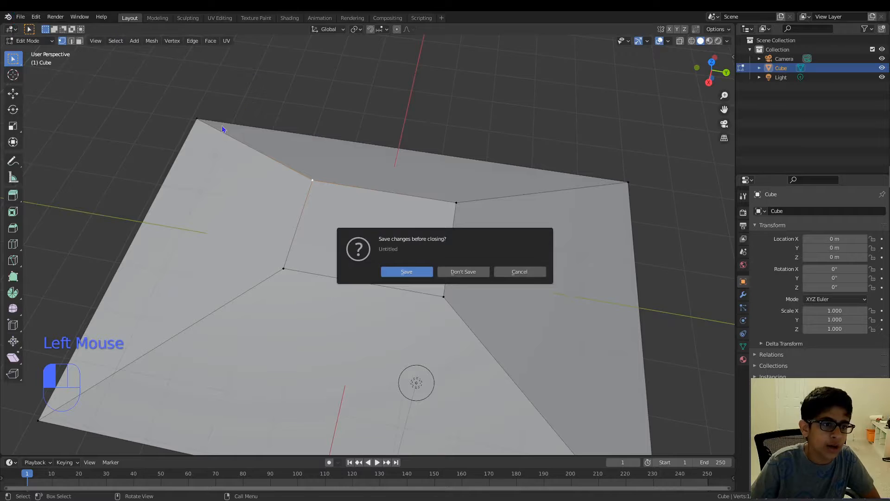
pyautogui.click(457, 272)
# Delete the default cube from the new scene.
pyautogui.moveTo(399, 253); pyautogui.dragTo(441, 248, button='middle')
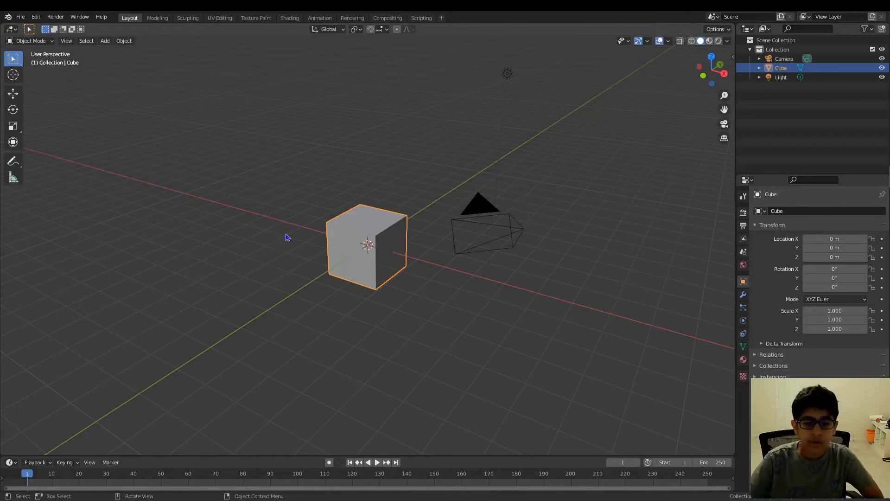
pyautogui.moveTo(377, 263); pyautogui.dragTo(391, 282, button='middle')
pyautogui.scroll(5, 378, 286)
pyautogui.press('x')
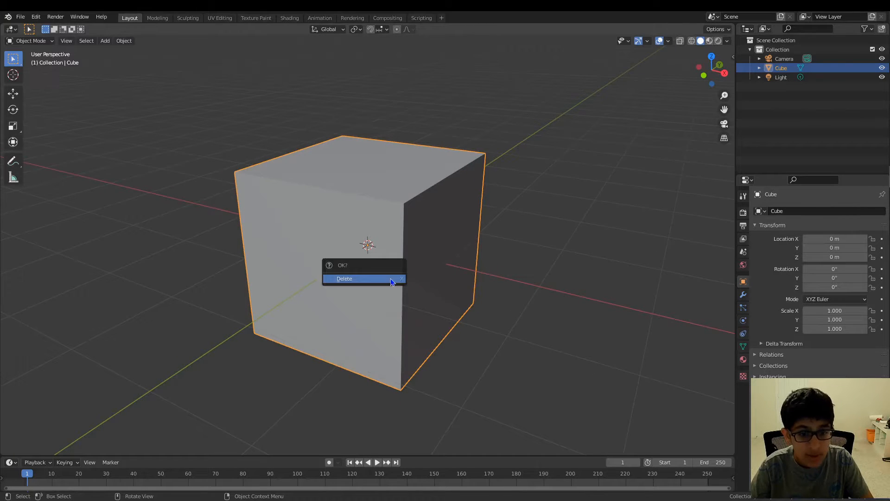
pyautogui.click(390, 279)
# Add a UV sphere to the scene and enter Edit Mode on it.
pyautogui.hotkey('shift', 'a')
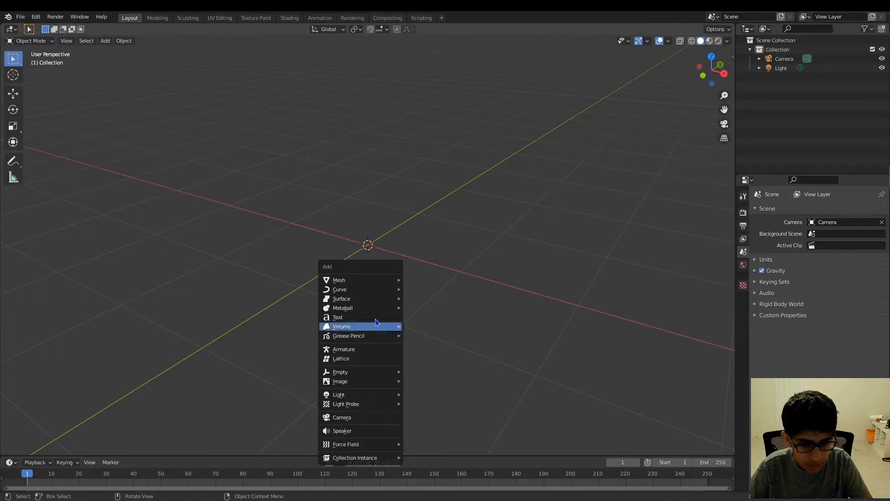
pyautogui.moveTo(378, 281)
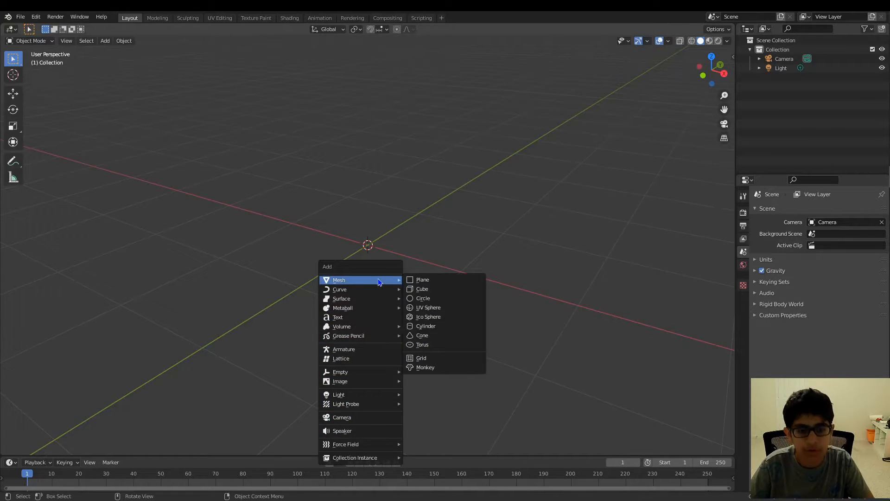
pyautogui.click(438, 308)
pyautogui.moveTo(425, 307); pyautogui.dragTo(387, 271, button='middle')
pyautogui.scroll(-2, 449, 308)
pyautogui.press('Tab')
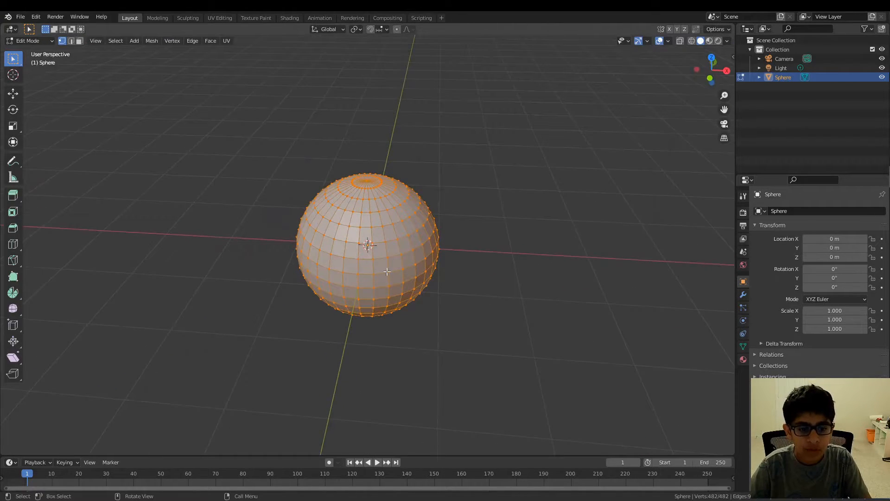
# Select a single vertex on the sphere's upper side and pull it outward freely to form a spike.
pyautogui.click(415, 213)
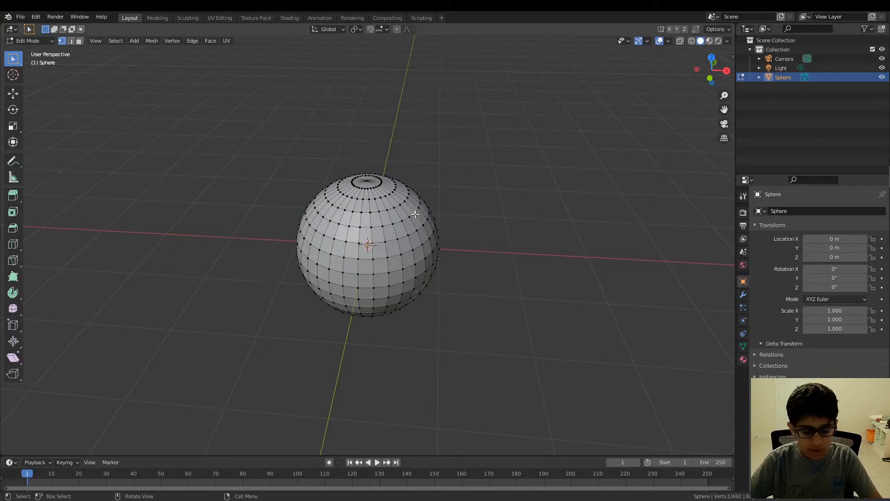
pyautogui.scroll(3, 425, 226)
pyautogui.moveTo(426, 237); pyautogui.dragTo(435, 215, button='middle')
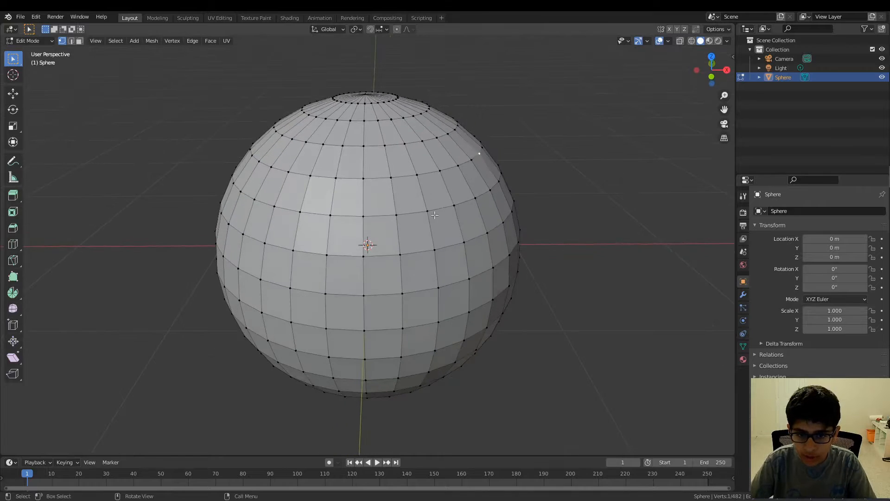
pyautogui.press('g')
pyautogui.click(563, 132)
pyautogui.scroll(1, 533, 150)
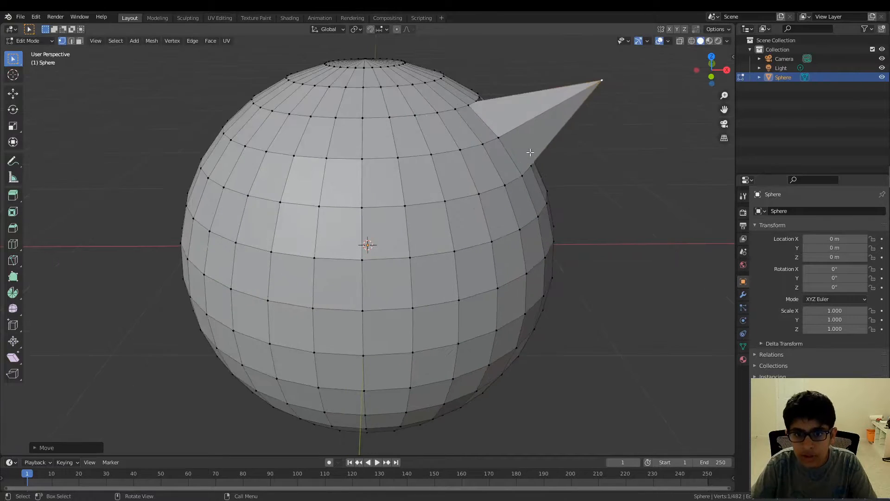
# Select a vertex at the base of the spike and move it freely twice.
pyautogui.moveTo(530, 152); pyautogui.dragTo(500, 155, button='middle')
pyautogui.click(453, 159)
pyautogui.scroll(-3, 454, 183)
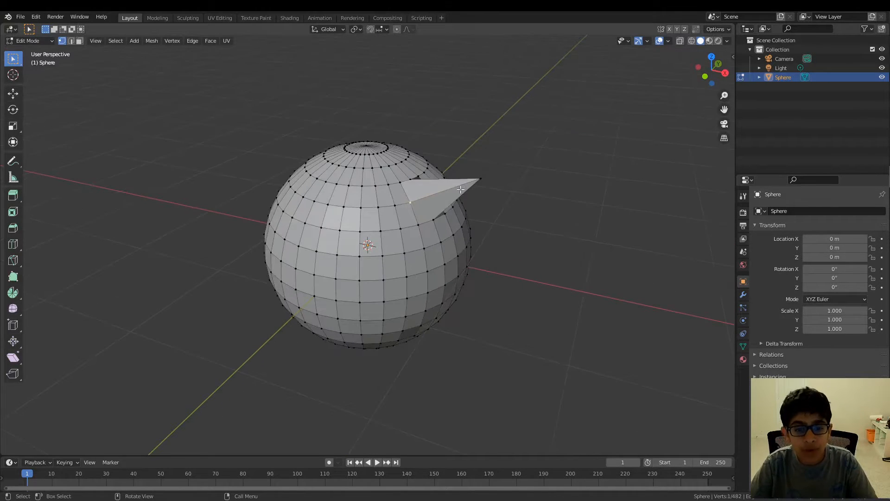
pyautogui.moveTo(447, 192); pyautogui.dragTo(357, 221, button='middle')
pyautogui.press('g')
pyautogui.click(468, 198)
pyautogui.press('g')
pyautogui.click(326, 253)
pyautogui.scroll(1, 378, 240)
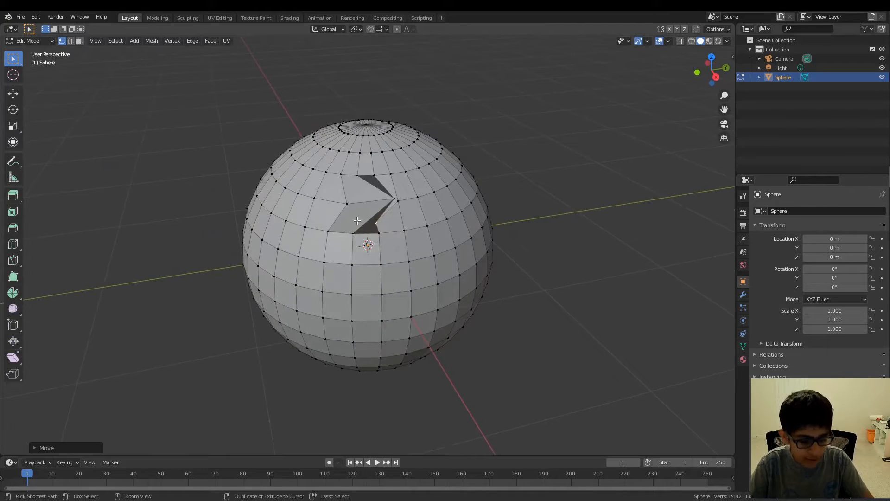
# Undo the vertex moves made on the sphere, including the spike.
pyautogui.hotkey('ctrl', 'z')
pyautogui.hotkey('ctrl', 'z')
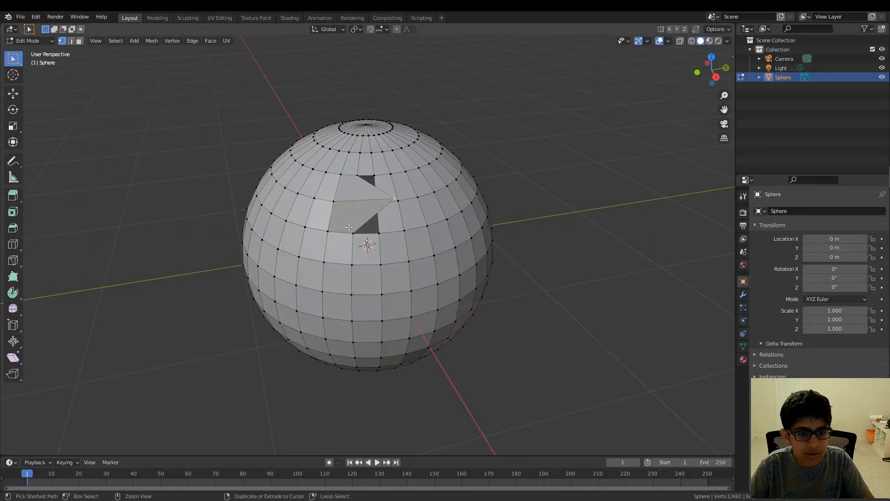
pyautogui.hotkey('ctrl', 'z')
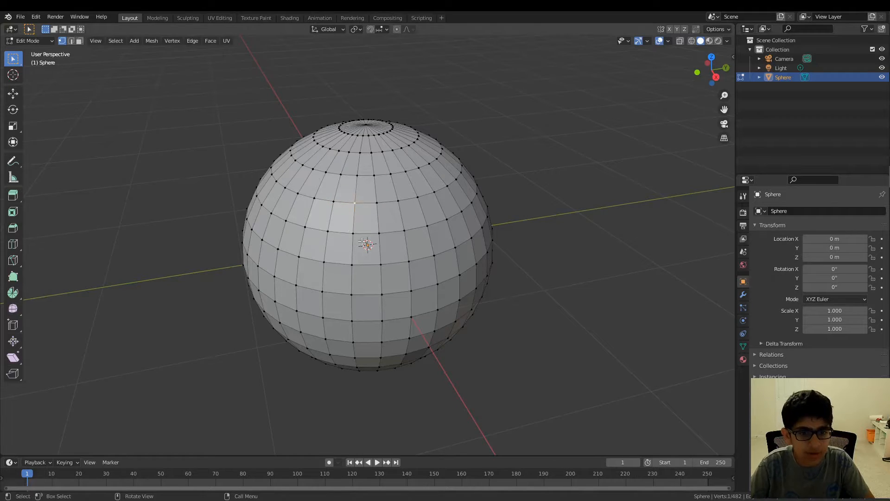
# Turn on proportional editing for the sphere mesh.
pyautogui.click(397, 30)
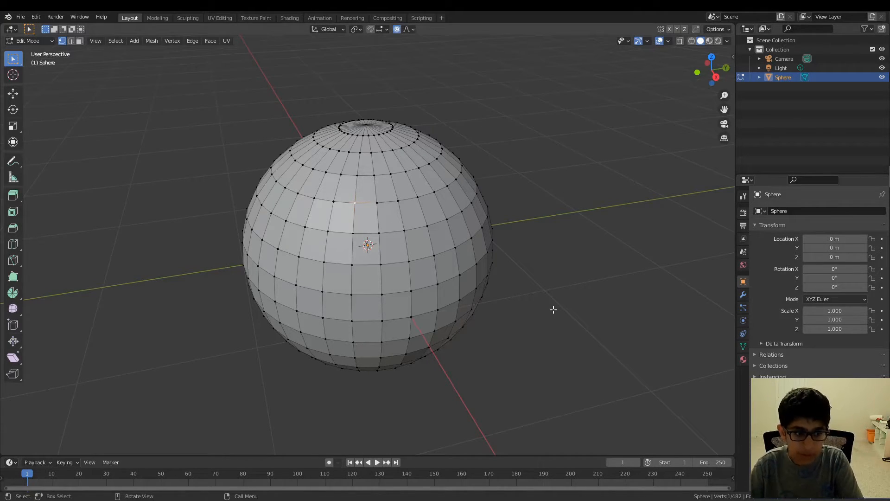
# Turn on the Screencast Keys display for the viewport.
pyautogui.press('n')
pyautogui.click(729, 134)
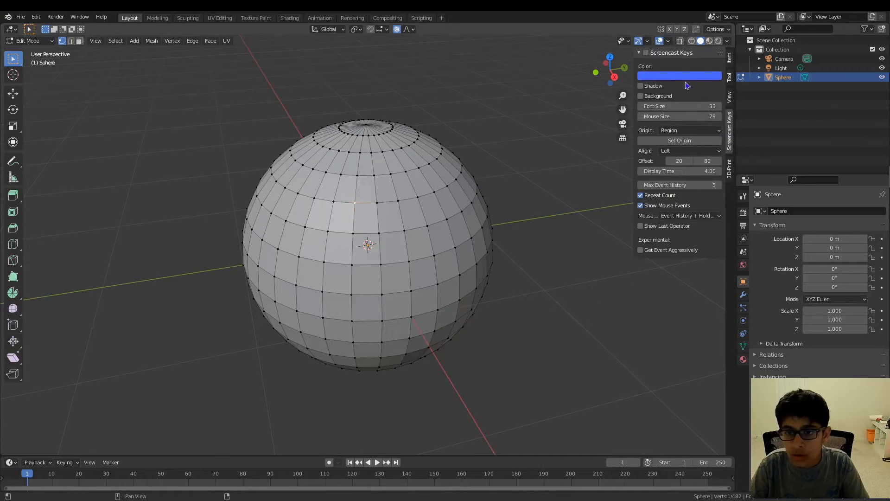
pyautogui.click(640, 52)
pyautogui.click(640, 54)
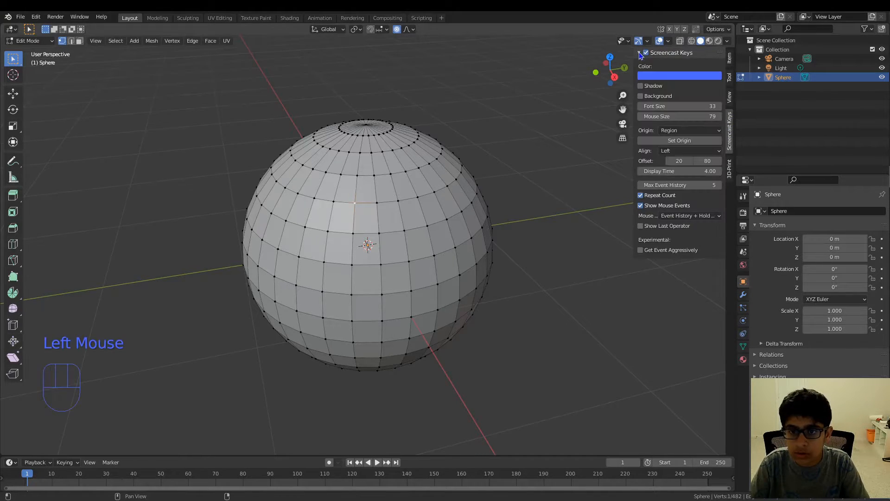
pyautogui.press('n')
# Try pulling a vertex on the sphere's upper side outward with a proportional size of 0.51, then undo the move.
pyautogui.press('o')
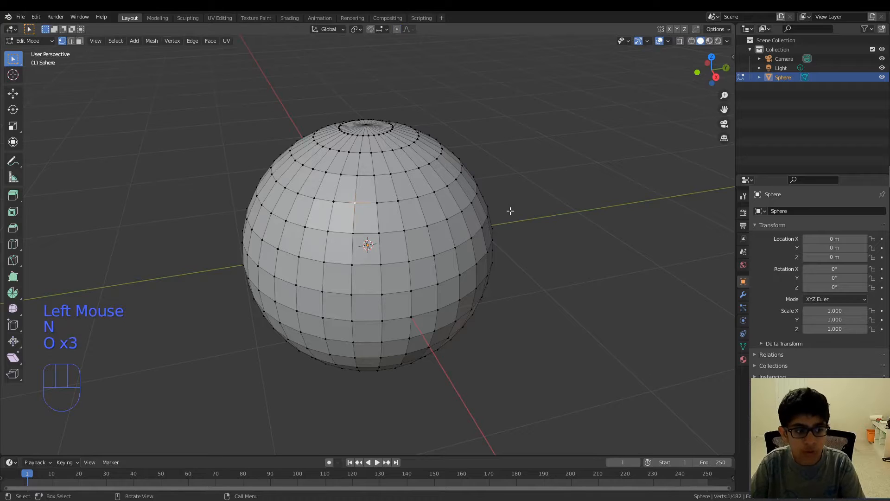
pyautogui.moveTo(509, 211); pyautogui.dragTo(459, 168, button='middle')
pyautogui.click(467, 178)
pyautogui.press('g')
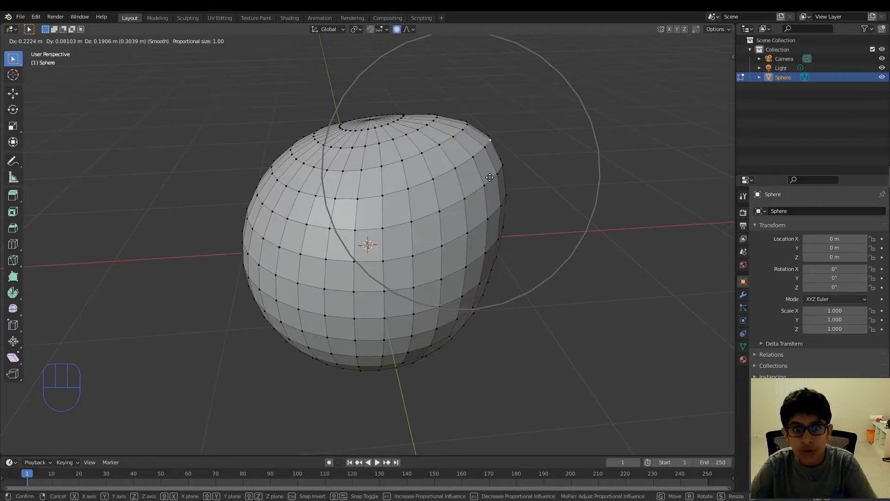
pyautogui.scroll(6, 489, 178)
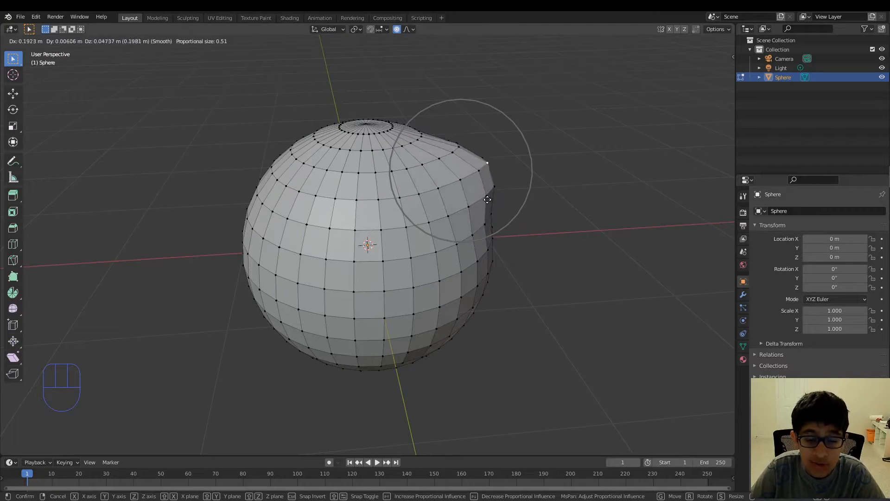
pyautogui.click(485, 199)
pyautogui.moveTo(484, 198); pyautogui.dragTo(546, 226, button='middle')
pyautogui.hotkey('ctrl', 'z')
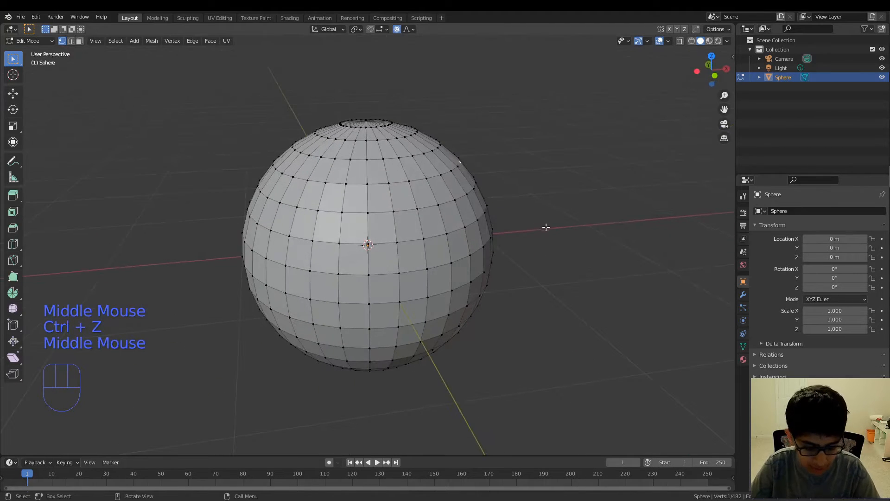
# Pull the selected upper vertex outward about 0.14 m with a proportional size of 1.00.
pyautogui.press('g')
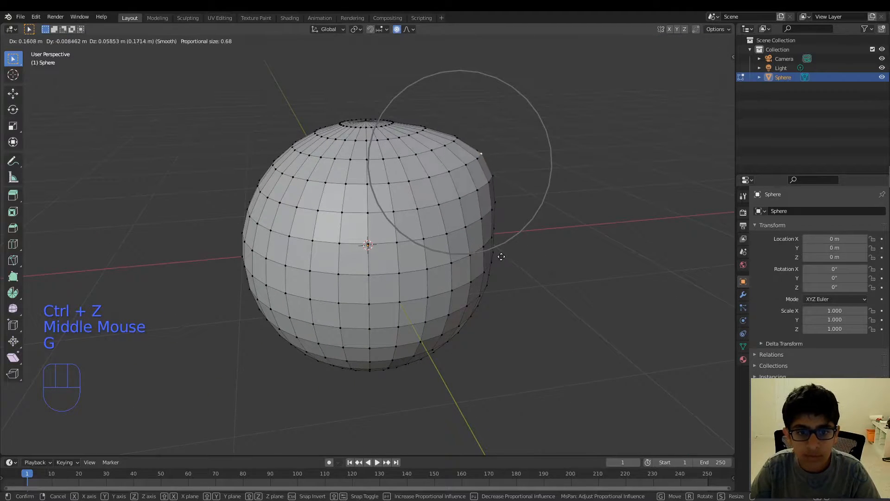
pyautogui.scroll(-4, 499, 259)
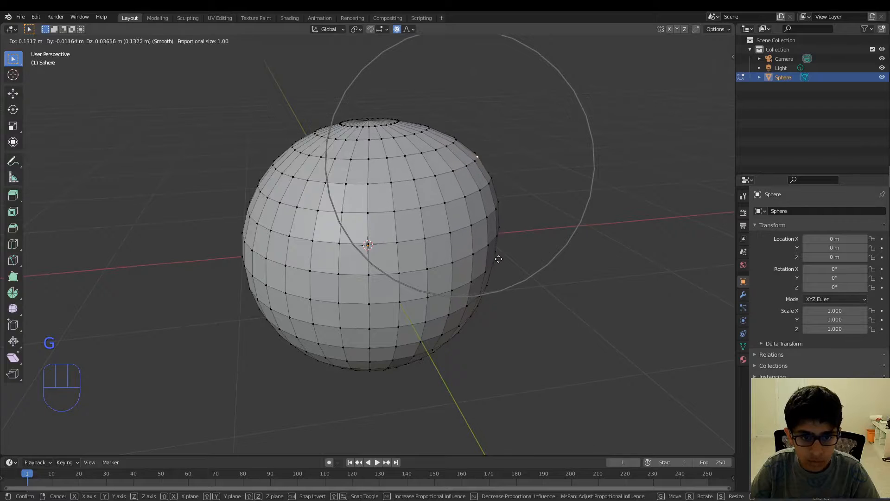
pyautogui.click(498, 259)
pyautogui.moveTo(498, 252); pyautogui.dragTo(324, 278, button='middle')
# Select a vertex low on the opposite side of the sphere and move it freely with proportional falloff.
pyautogui.scroll(2, 320, 284)
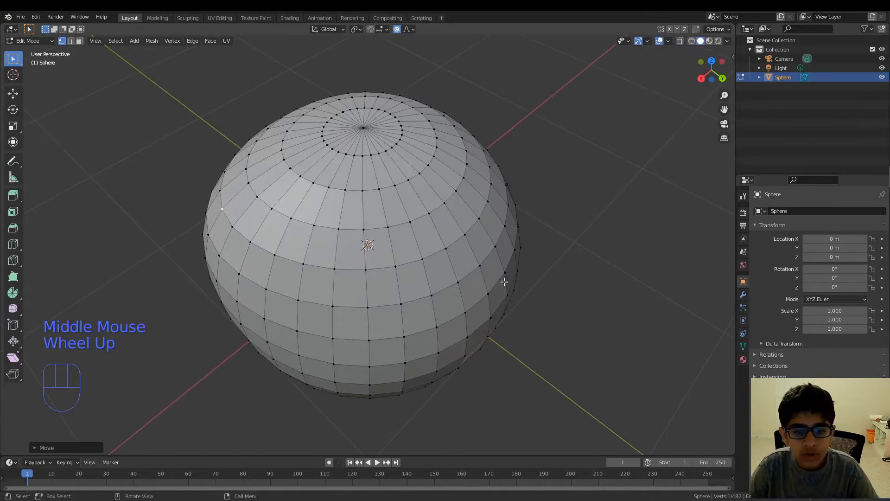
pyautogui.click(493, 292)
pyautogui.moveTo(493, 293)
pyautogui.mouseDown(button='middle')
pyautogui.moveTo(516, 249)
pyautogui.moveTo(329, 268)
pyautogui.moveTo(477, 292)
pyautogui.mouseUp(button='middle')
pyautogui.press('g')
pyautogui.click(513, 249)
# Select a vertex on the sphere's side edge and push it slightly inward with a smaller proportional influence.
pyautogui.scroll(-1, 559, 286)
pyautogui.click(486, 250)
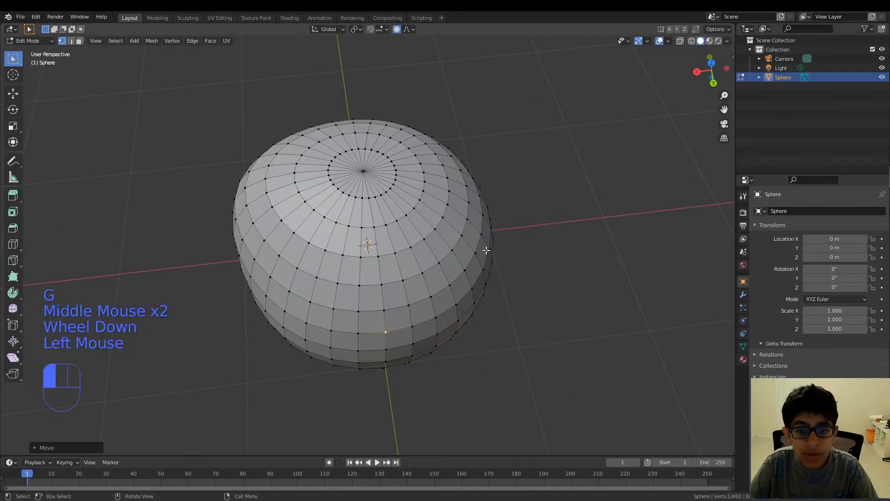
pyautogui.press('g')
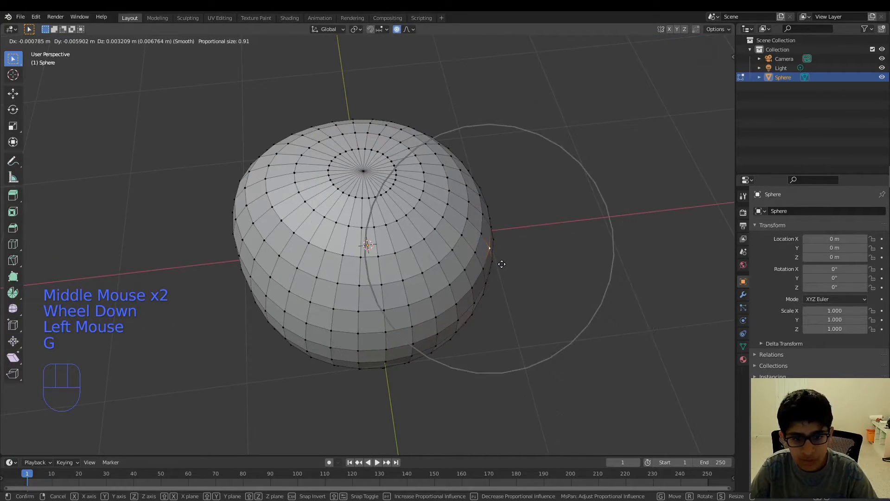
pyautogui.scroll(10, 498, 259)
pyautogui.click(495, 254)
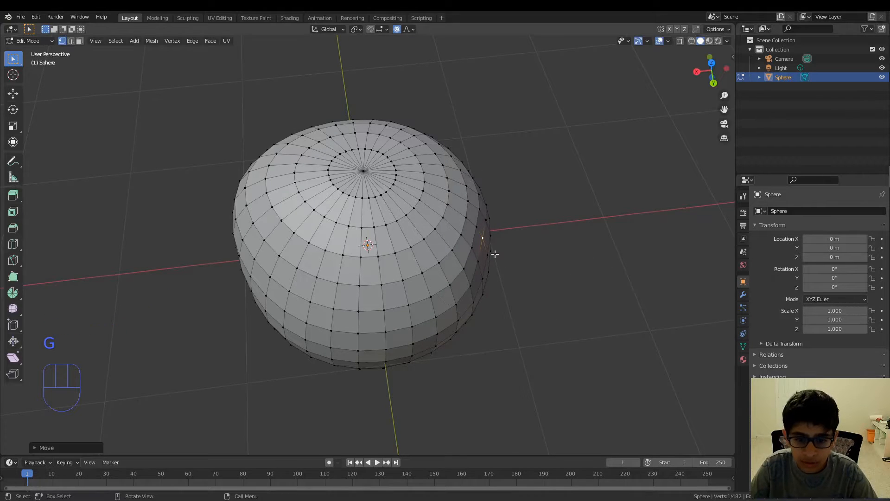
# Select a vertex on the lower part of the sphere and move it to dent the surrounding surface.
pyautogui.moveTo(494, 254); pyautogui.dragTo(431, 245, button='middle')
pyautogui.click(424, 309)
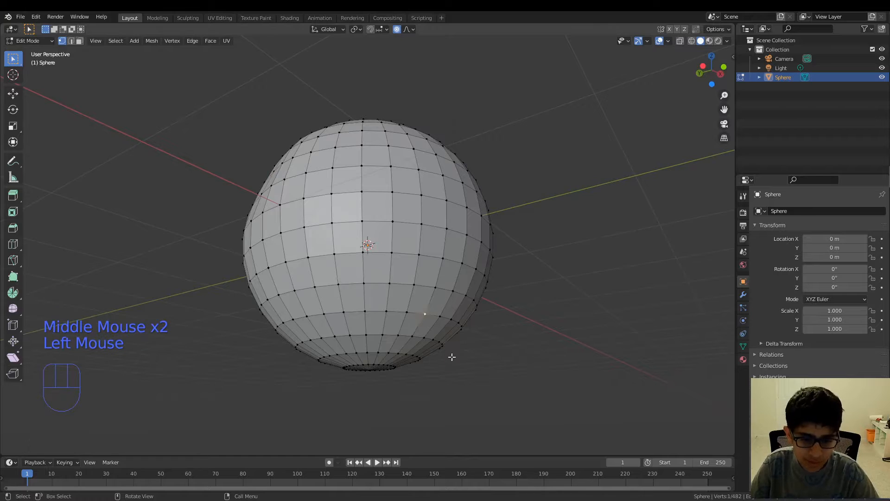
pyautogui.moveTo(453, 355); pyautogui.dragTo(468, 355, button='middle')
pyautogui.press('g')
pyautogui.click(457, 346)
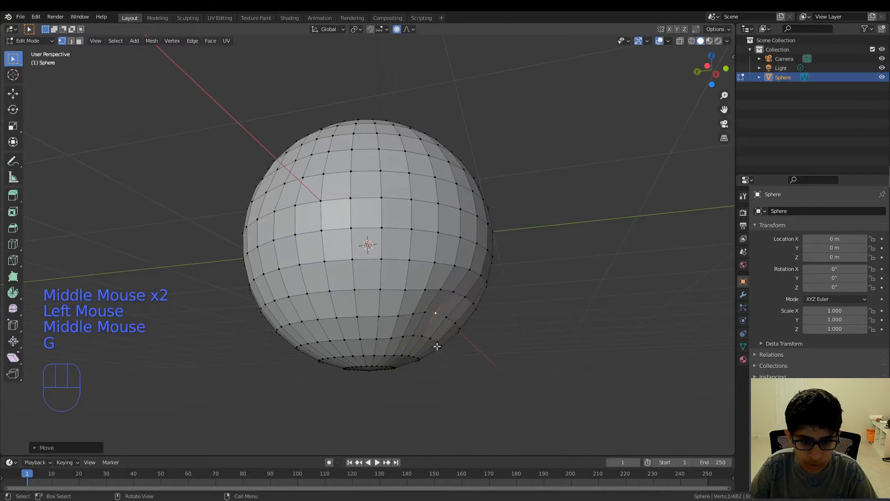
# Select a vertex near the sphere's base and move it upward about 0.08 m with a proportional size of 0.51.
pyautogui.click(323, 344)
pyautogui.press('g')
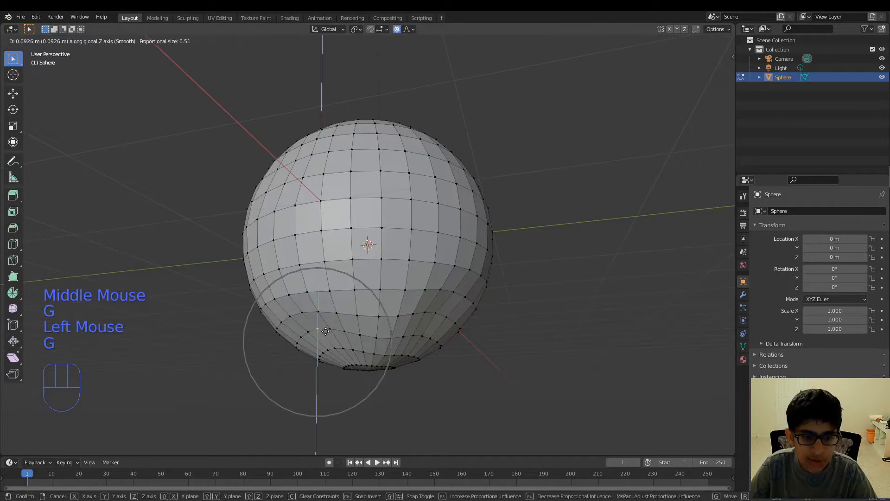
pyautogui.rightClick(340, 337)
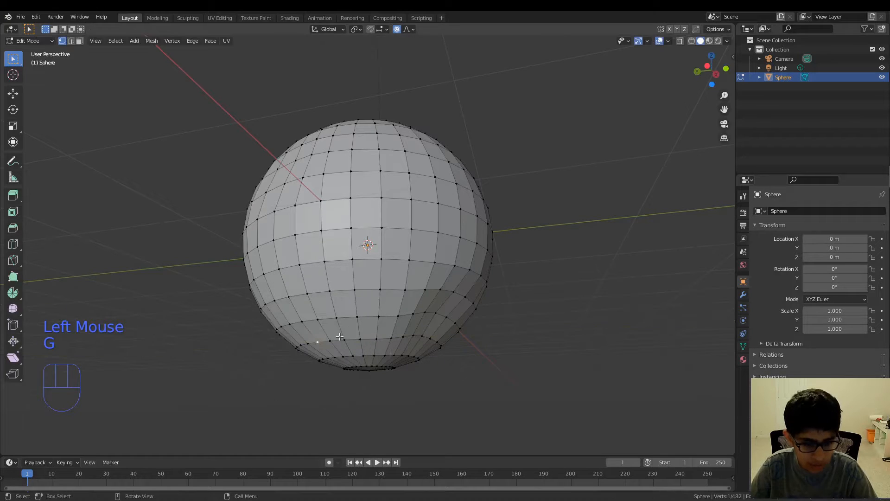
pyautogui.press('g')
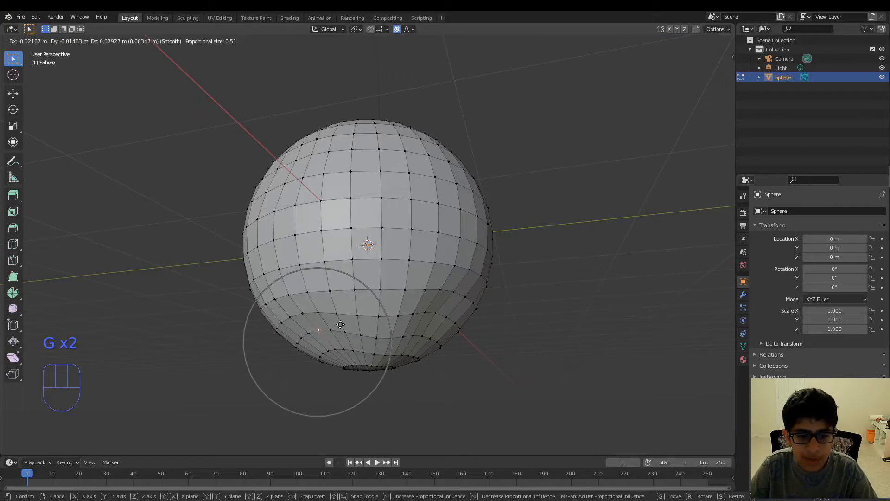
pyautogui.click(340, 325)
# Select a lower vertex on another side of the sphere and move it freely with proportional falloff.
pyautogui.moveTo(341, 325); pyautogui.dragTo(548, 340, button='middle')
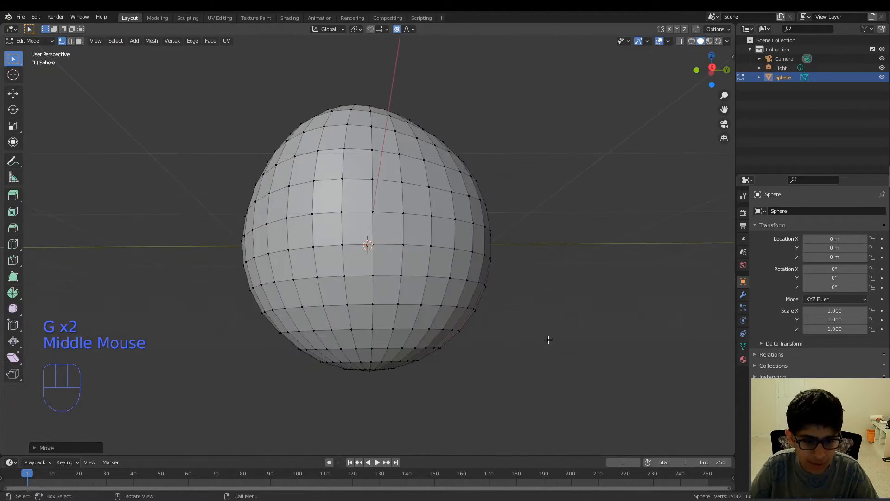
pyautogui.click(370, 334)
pyautogui.moveTo(370, 333); pyautogui.dragTo(461, 376, button='middle')
pyautogui.press('g')
pyautogui.click(451, 373)
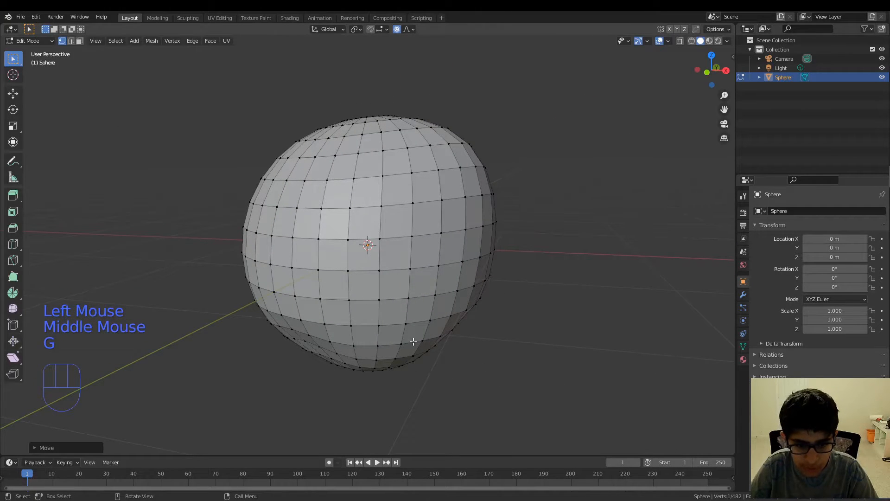
# Select one more vertex low on the sphere and move it freely to deform the surface further.
pyautogui.click(404, 324)
pyautogui.press('g')
pyautogui.moveTo(405, 313); pyautogui.dragTo(301, 348, button='middle')
pyautogui.scroll(1, 311, 337)
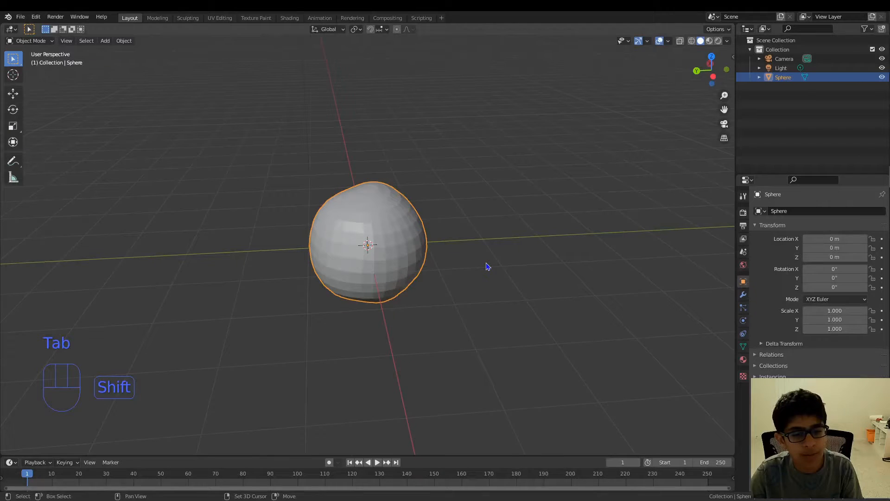
# Add a second UV sphere and move it along the Y axis to about -2.42 m, beside the deformed one.
pyautogui.hotkey('shift', 'a')
pyautogui.moveTo(487, 262)
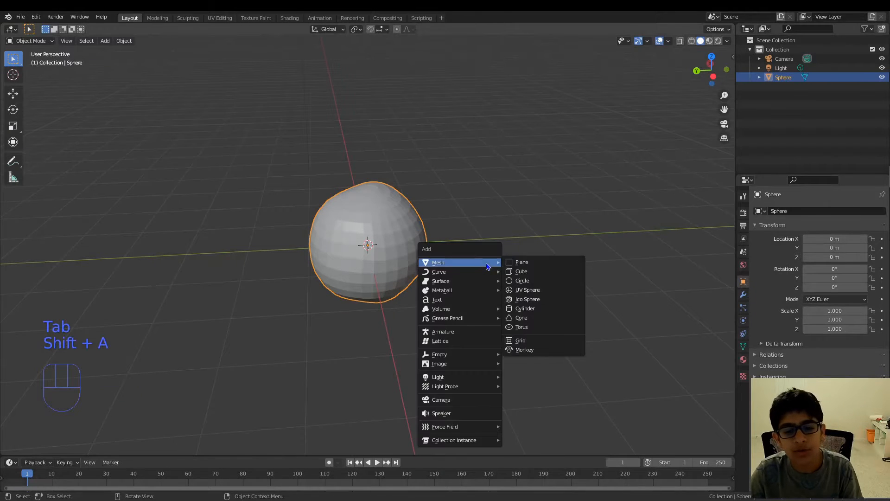
pyautogui.click(528, 290)
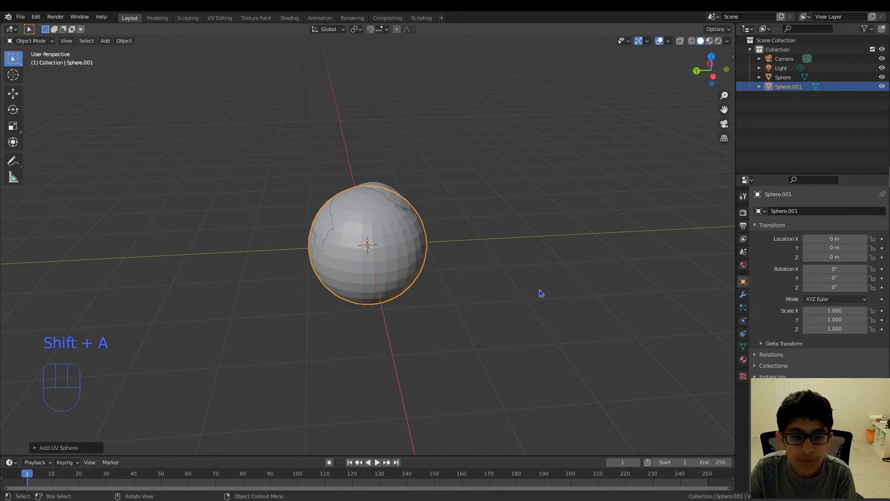
pyautogui.moveTo(538, 292)
pyautogui.mouseDown(button='middle')
pyautogui.moveTo(520, 294)
pyautogui.moveTo(532, 306)
pyautogui.mouseUp(button='middle')
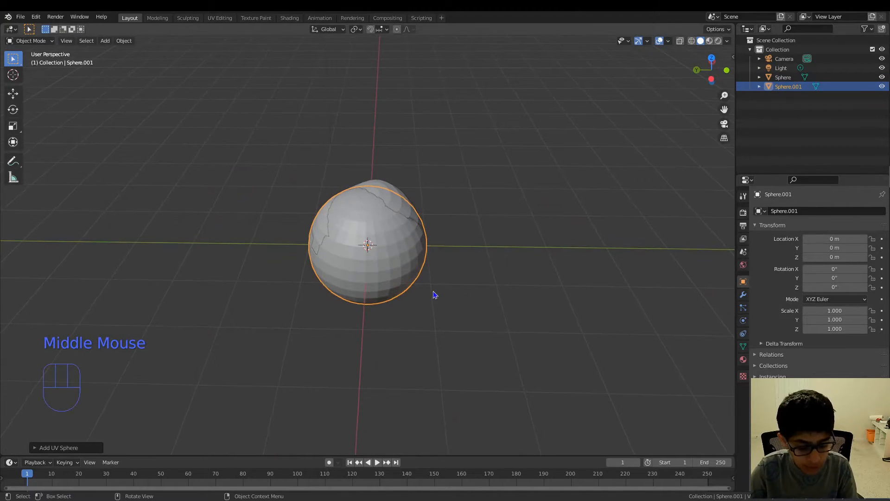
pyautogui.press('g')
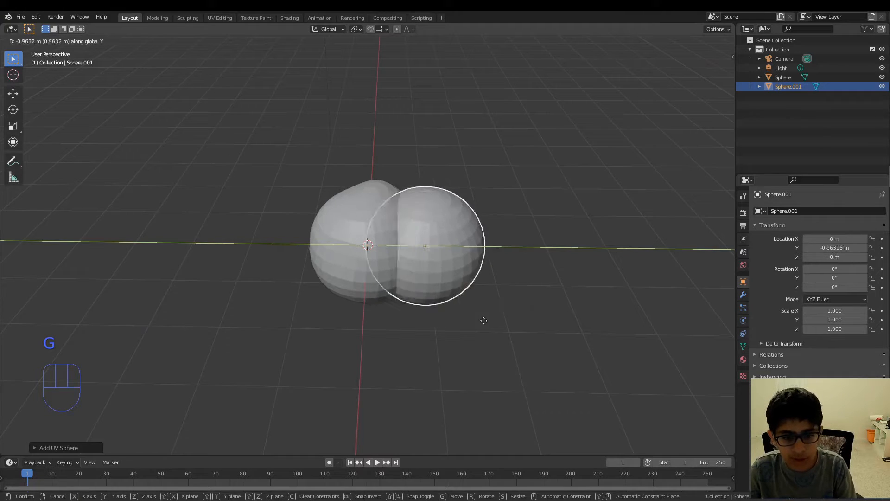
pyautogui.click(558, 321)
pyautogui.moveTo(583, 314); pyautogui.dragTo(583, 306, button='middle')
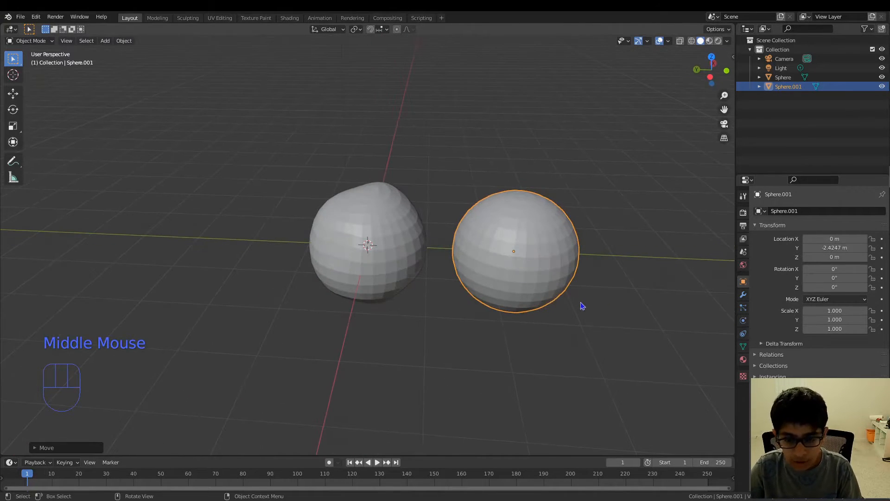
# Move the second sphere farther along the Y axis to about -5.44 m.
pyautogui.press('KP_Decimal')
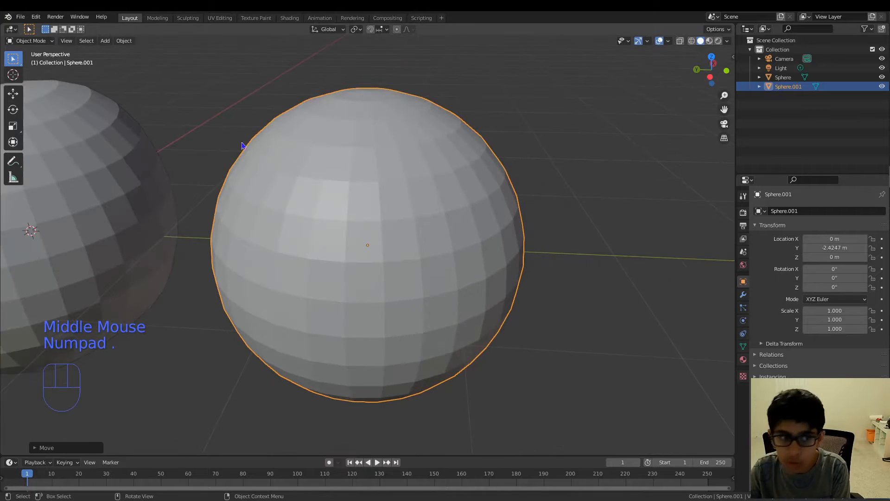
pyautogui.click(66, 41)
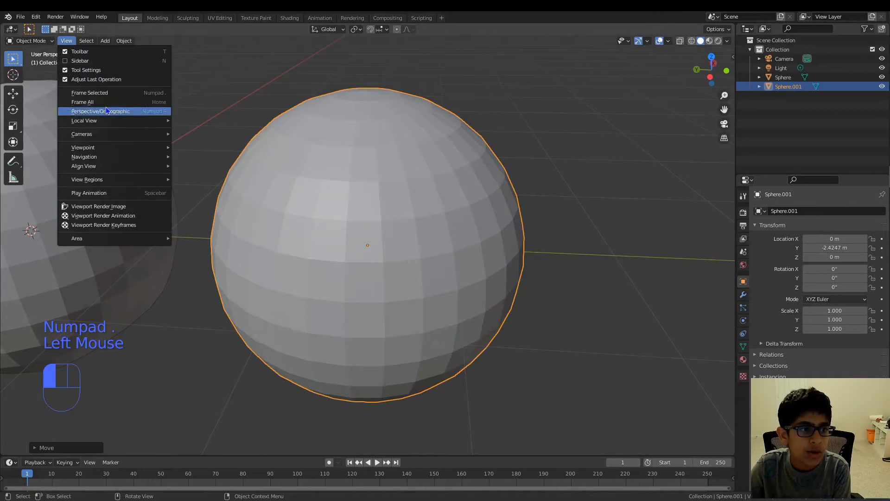
pyautogui.click(90, 92)
pyautogui.click(377, 163)
pyautogui.moveTo(376, 162); pyautogui.dragTo(395, 173, button='middle')
pyautogui.scroll(-3, 385, 195)
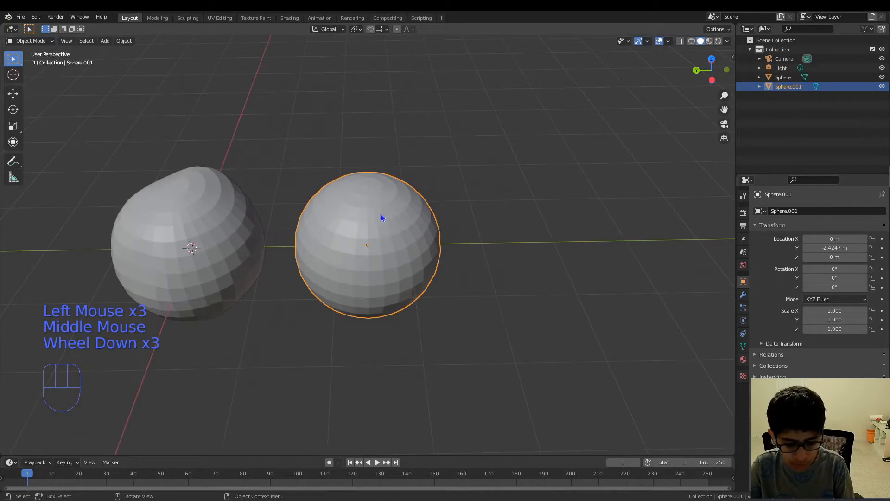
pyautogui.press('g')
pyautogui.press('y')
pyautogui.click(598, 230)
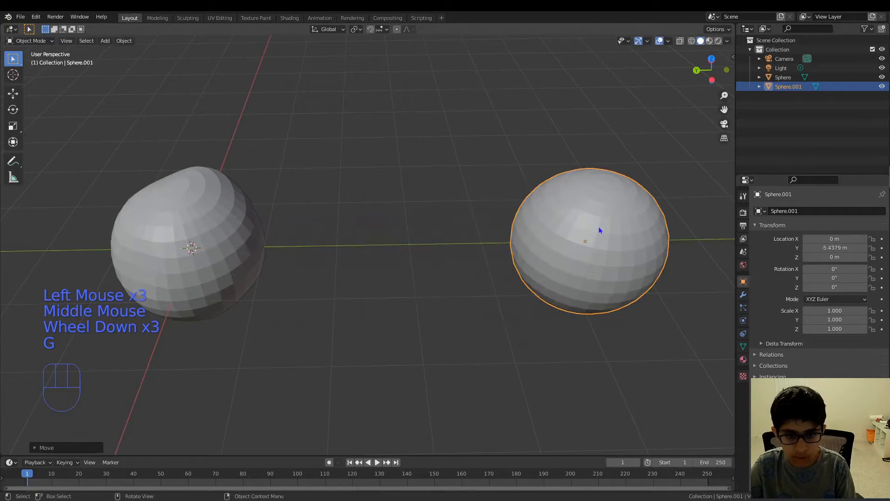
# Enter Edit Mode on the second sphere.
pyautogui.click(66, 41)
pyautogui.click(89, 91)
pyautogui.moveTo(391, 193); pyautogui.dragTo(379, 172, button='middle')
pyautogui.scroll(-2, 436, 222)
pyautogui.press('Tab')
# Select the second sphere's top vertex and pull it up and sideways about 1.4 m with a proportional size of 2.36.
pyautogui.click(368, 171)
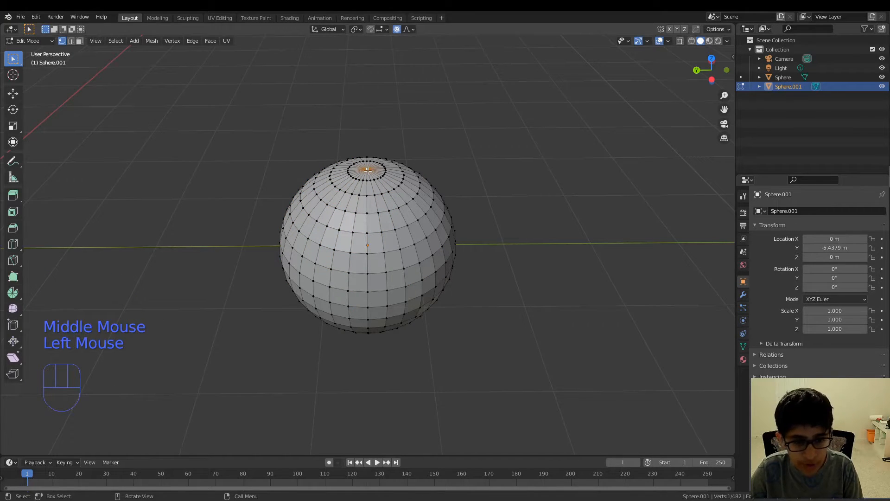
pyautogui.press('g')
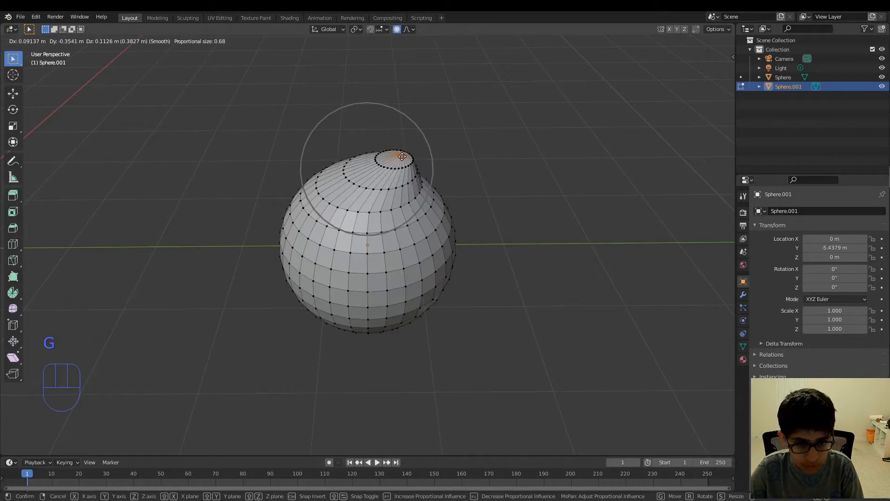
pyautogui.scroll(-8, 406, 149)
pyautogui.scroll(-4, 450, 124)
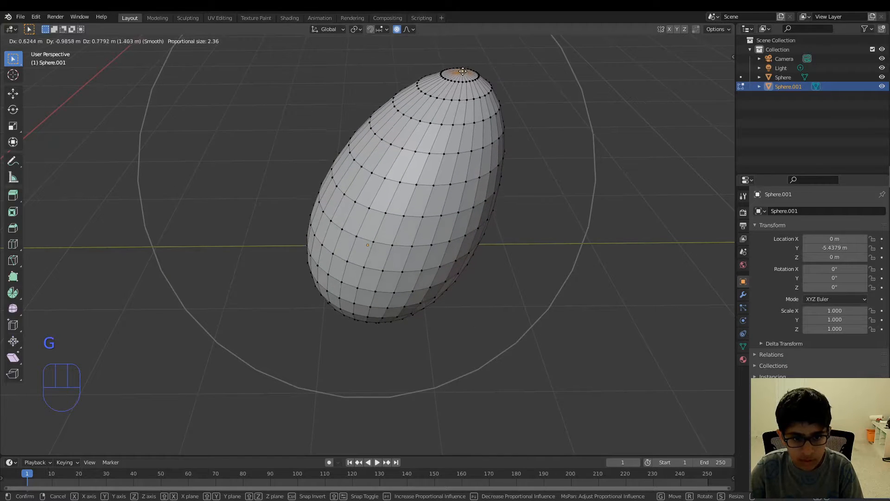
pyautogui.click(464, 69)
# Select a vertex on the stretched sphere's upper flank and push it inward with a proportional size of 1.95.
pyautogui.moveTo(448, 144); pyautogui.dragTo(321, 177, button='middle')
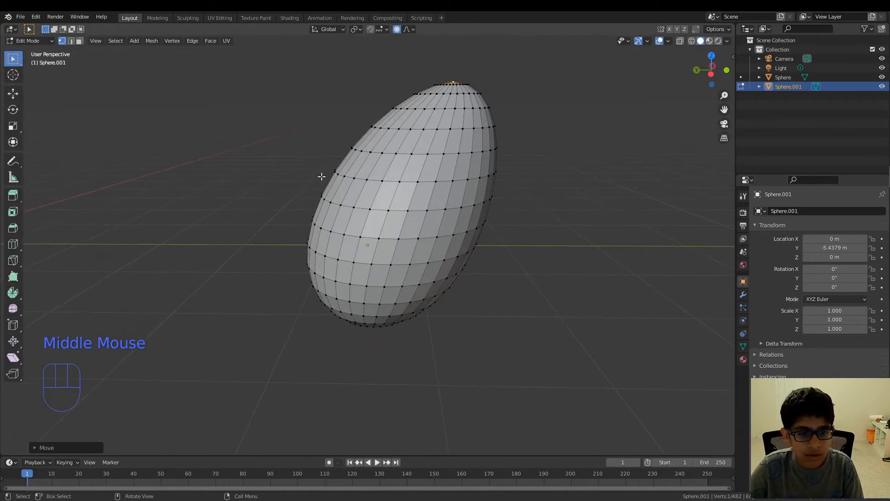
pyautogui.click(340, 174)
pyautogui.press('g')
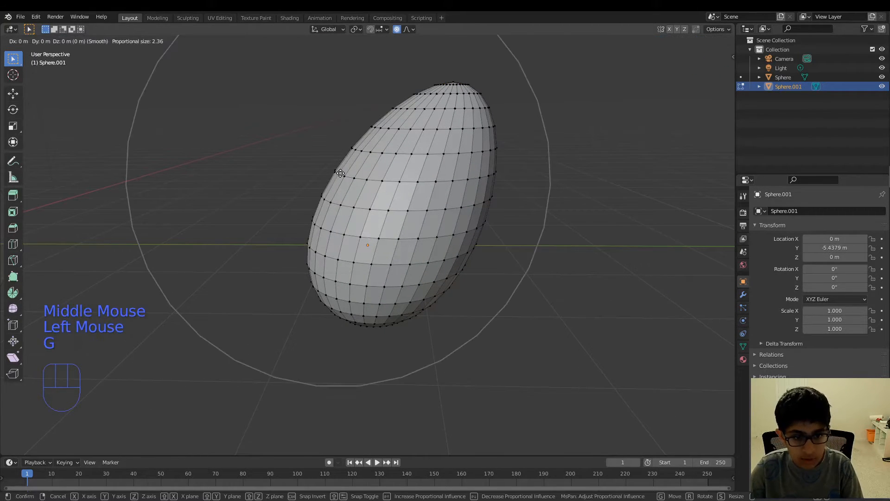
pyautogui.scroll(6, 340, 174)
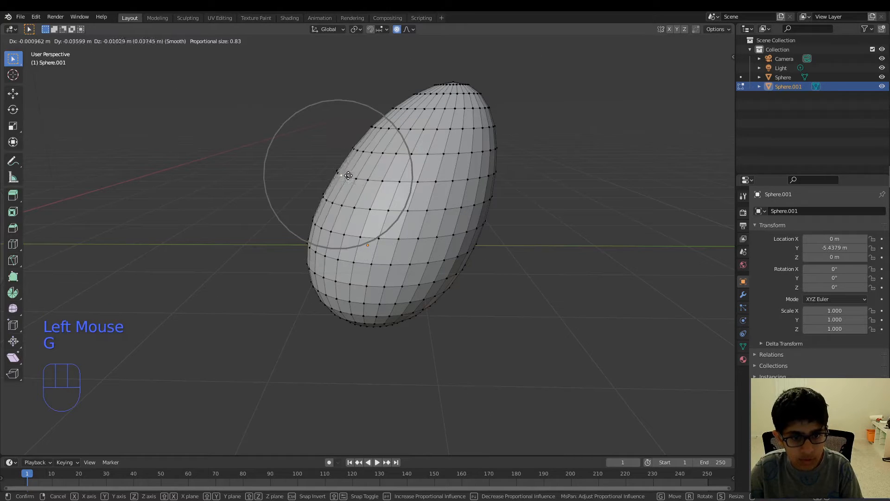
pyautogui.scroll(-5, 348, 174)
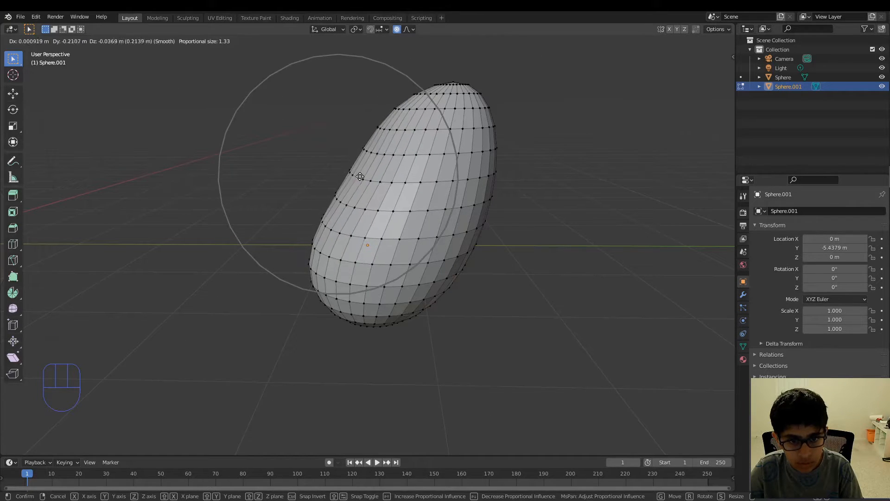
pyautogui.scroll(-4, 387, 177)
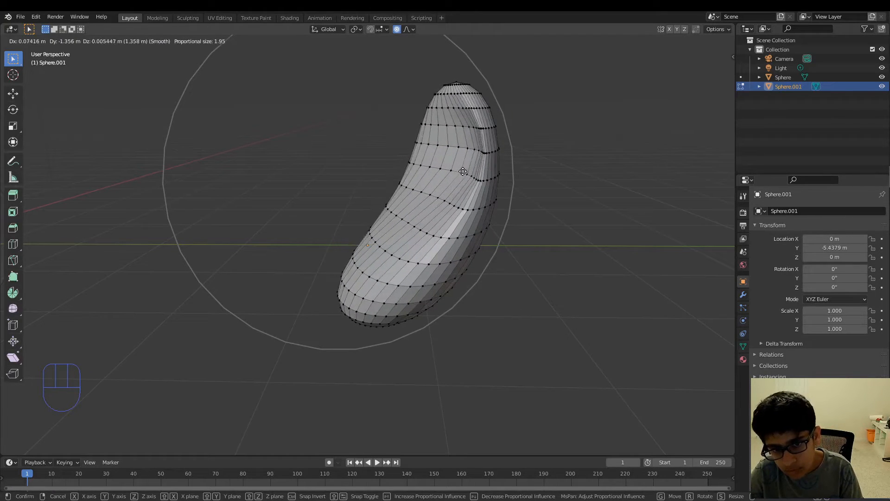
pyautogui.click(433, 177)
# Move the same dented vertex back outward slightly with a proportional size of 1.33.
pyautogui.moveTo(433, 177)
pyautogui.mouseDown(button='middle')
pyautogui.moveTo(400, 164)
pyautogui.moveTo(423, 165)
pyautogui.mouseUp(button='middle')
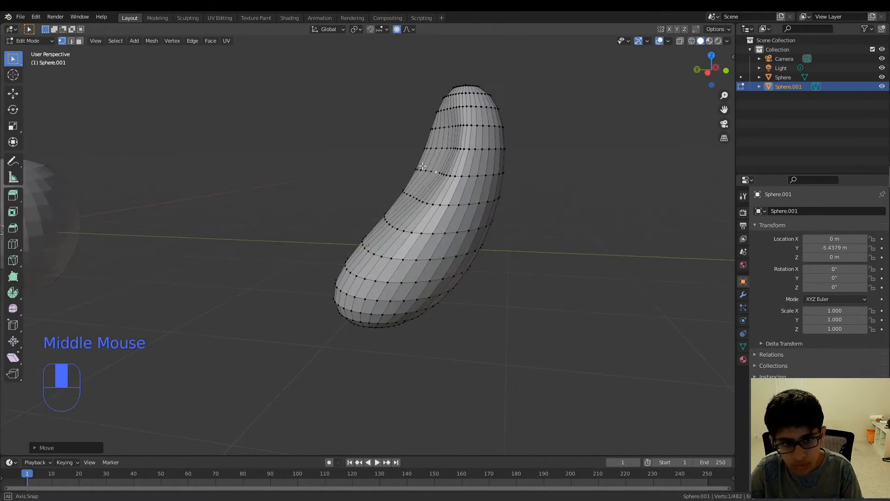
pyautogui.press('g')
pyautogui.scroll(8, 449, 235)
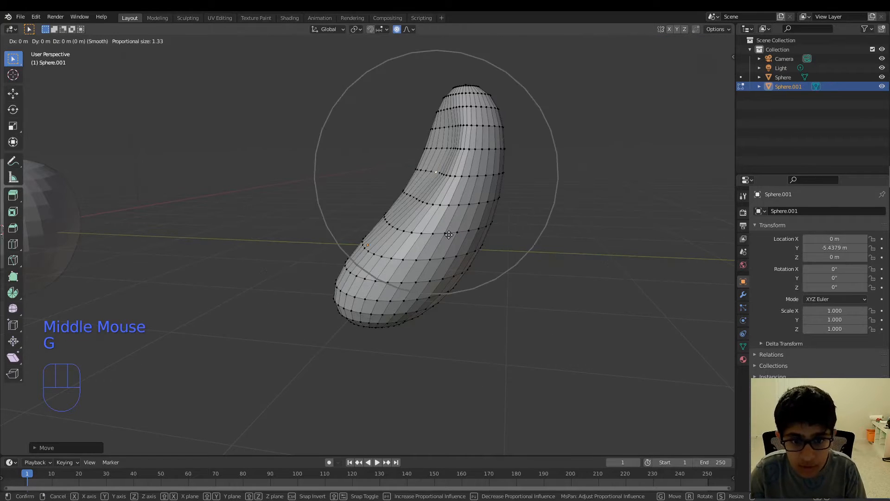
pyautogui.click(437, 231)
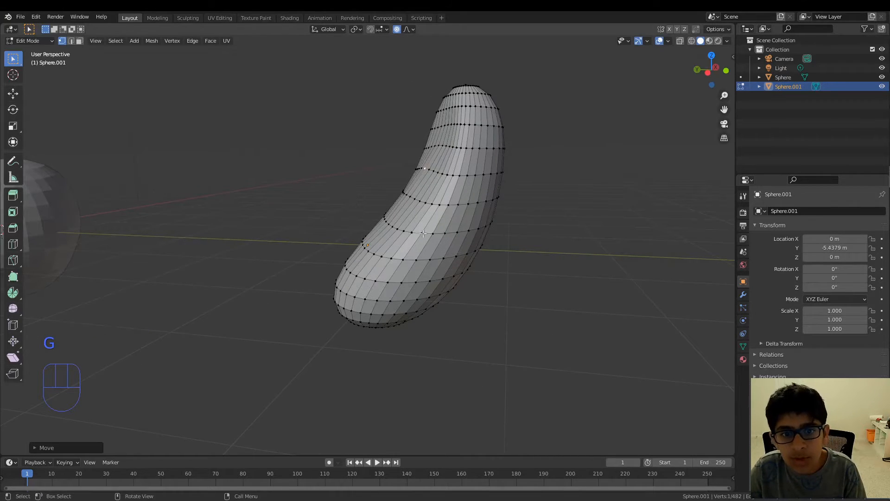
# Select a vertex inside the dent and pull it outward about 0.33 m with a proportional size of 1.46.
pyautogui.moveTo(438, 231); pyautogui.dragTo(411, 165, button='middle')
pyautogui.click(330, 156)
pyautogui.press('g')
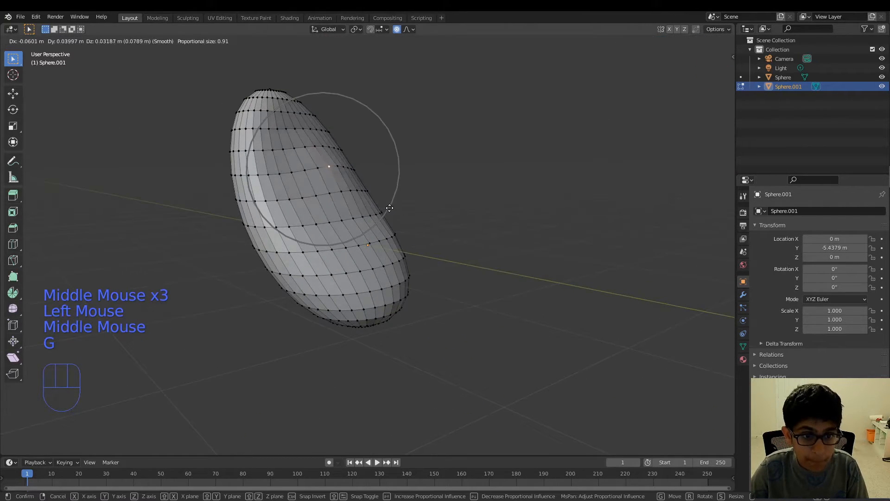
pyautogui.scroll(-5, 394, 204)
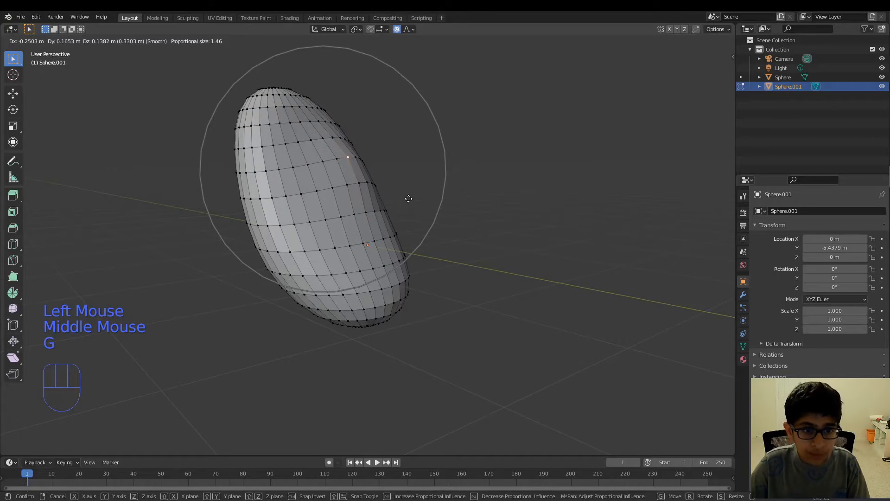
pyautogui.click(409, 199)
pyautogui.moveTo(409, 199); pyautogui.dragTo(472, 216, button='middle')
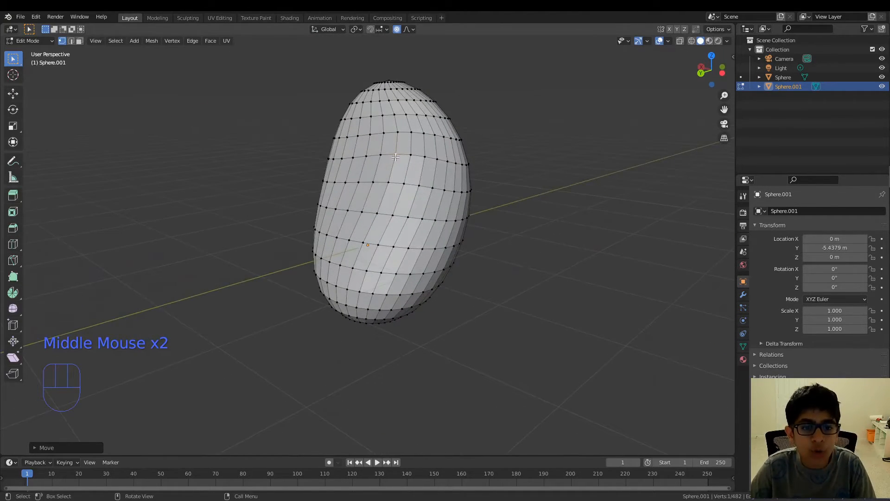
# Pull the selected vertex and a neighbouring one below it farther outward to round out the dented side.
pyautogui.moveTo(468, 154); pyautogui.dragTo(400, 223, button='middle')
pyautogui.press('g')
pyautogui.click(419, 215)
pyautogui.scroll(-1, 401, 223)
pyautogui.click(360, 206)
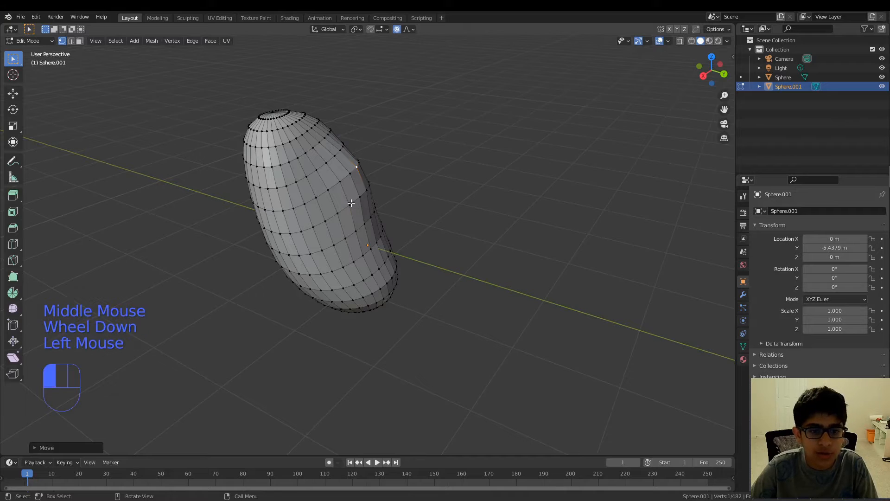
pyautogui.press('g')
pyautogui.click(366, 201)
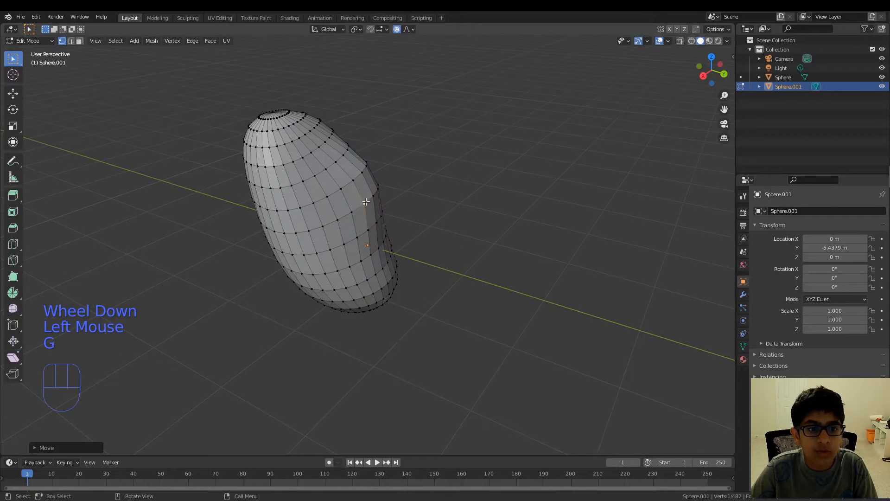
# Select a vertex on the upper part of the bulge and shift it slightly with a proportional size of 1.00.
pyautogui.moveTo(366, 202); pyautogui.dragTo(271, 227, button='middle')
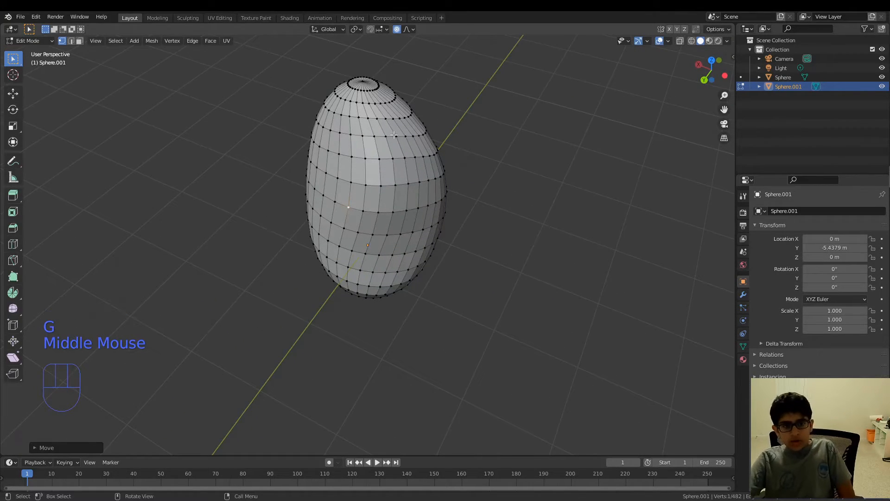
pyautogui.moveTo(394, 134); pyautogui.dragTo(427, 103, button='middle')
pyautogui.click(469, 221)
pyautogui.moveTo(469, 221); pyautogui.dragTo(361, 197, button='middle')
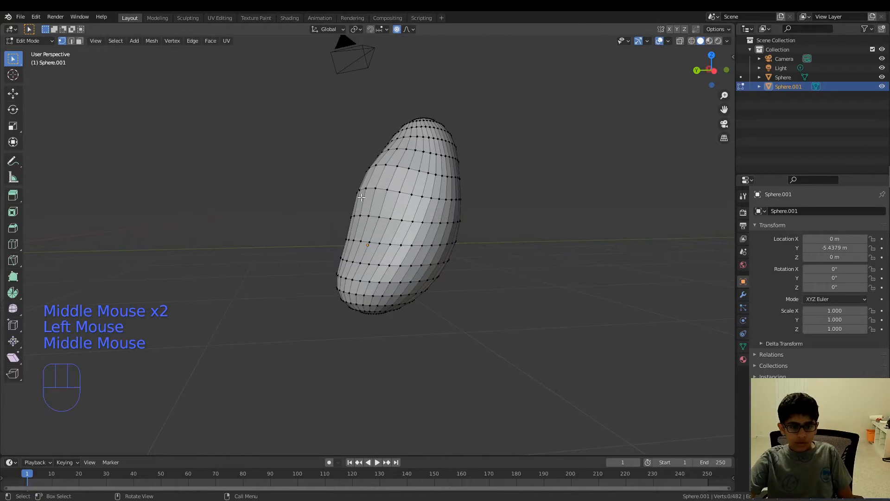
pyautogui.click(379, 171)
pyautogui.press('g')
pyautogui.scroll(5, 384, 174)
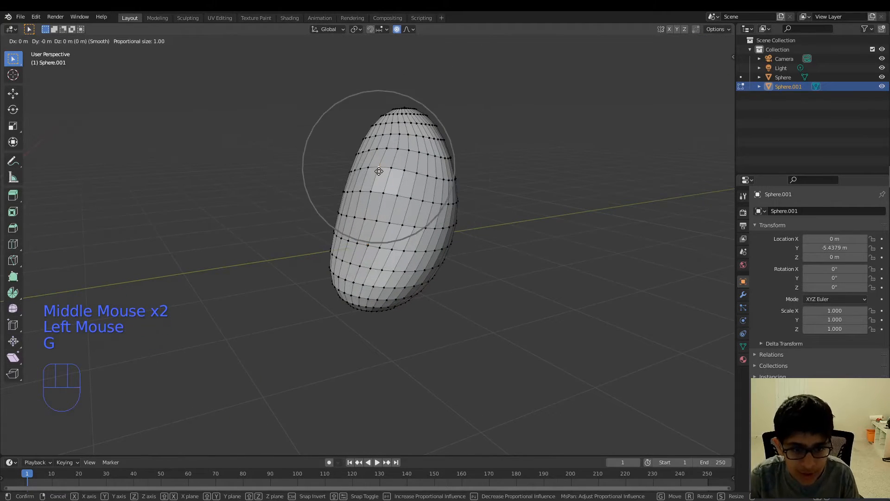
pyautogui.click(391, 175)
# Select a vertex on the bulging edge and push it inward about 0.23 m with a proportional size of 0.68, adjusting it once more.
pyautogui.moveTo(391, 175); pyautogui.dragTo(328, 180, button='middle')
pyautogui.click(367, 199)
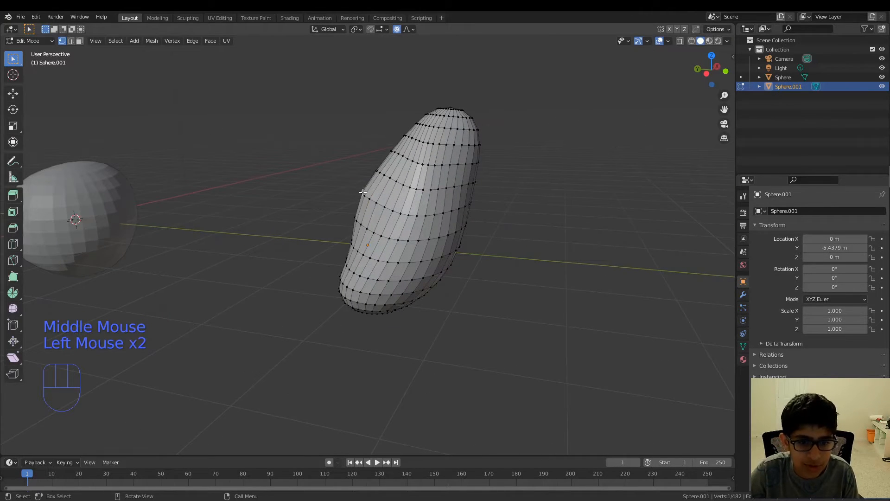
pyautogui.press('g')
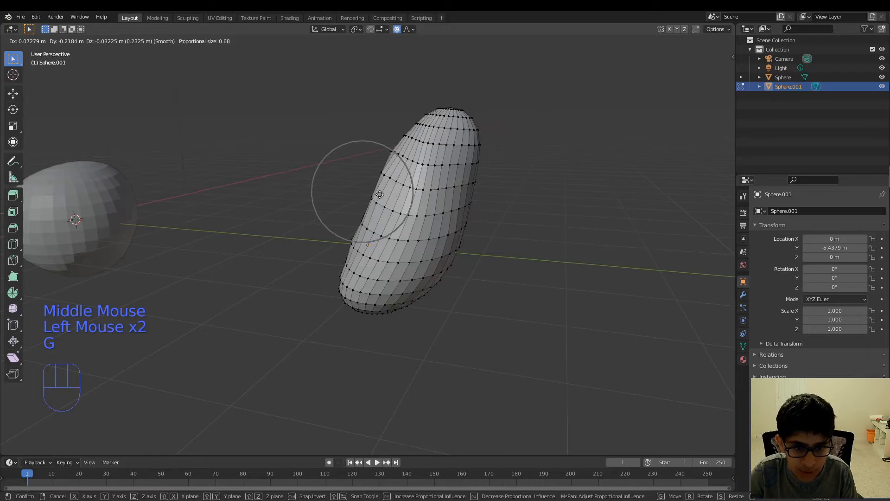
pyautogui.moveTo(380, 194); pyautogui.dragTo(332, 179, button='middle')
pyautogui.click(408, 207)
pyautogui.press('g')
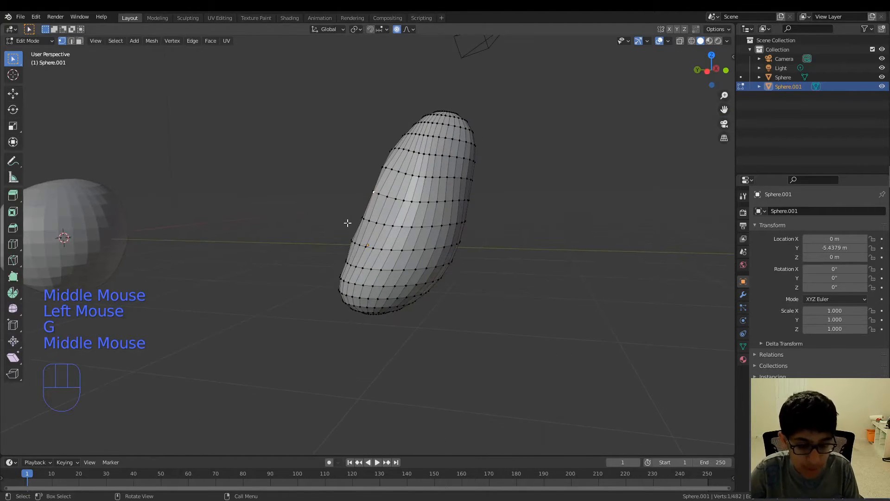
pyautogui.press('g')
pyautogui.click(362, 225)
# Select another upper vertex and try dragging it about 1.4 m with the proportional size enlarged to 2.59.
pyautogui.moveTo(364, 223); pyautogui.dragTo(440, 190, button='middle')
pyautogui.click(379, 173)
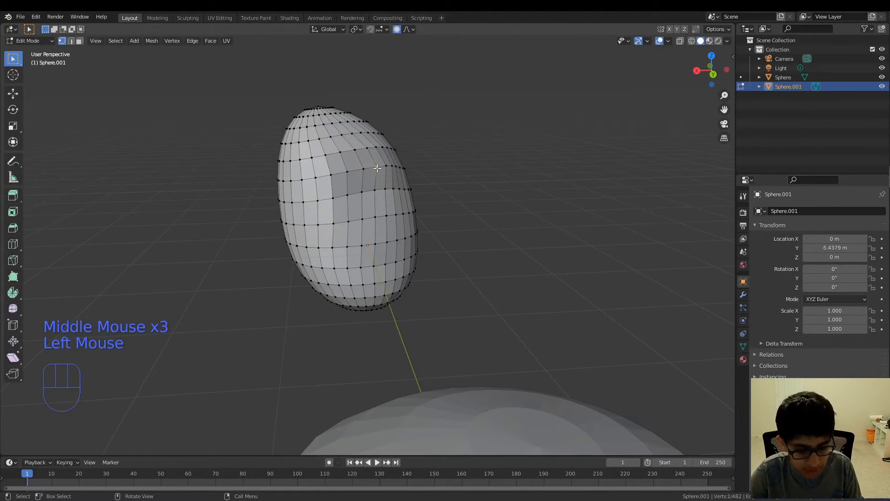
pyautogui.moveTo(379, 173); pyautogui.dragTo(399, 201, button='middle')
pyautogui.press('g')
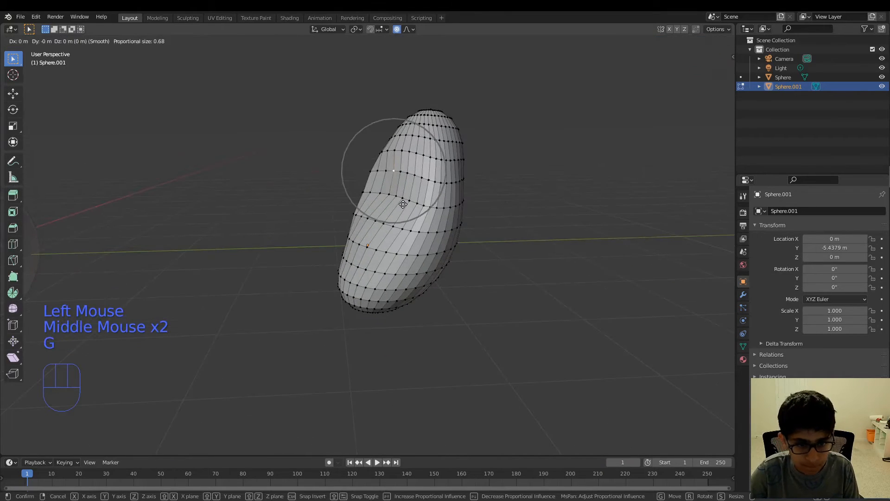
pyautogui.scroll(4, 401, 203)
pyautogui.scroll(-20, 402, 204)
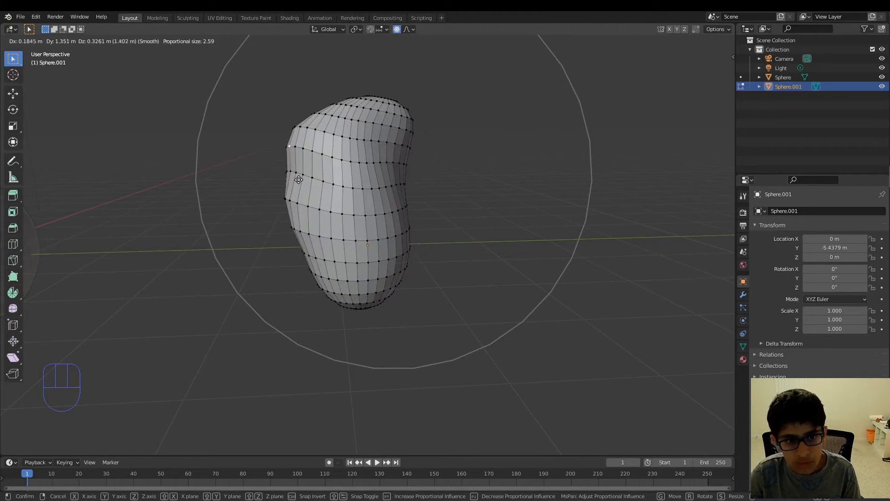
pyautogui.click(410, 206)
# Return to Object Mode and delete the deformed second sphere.
pyautogui.moveTo(410, 206); pyautogui.dragTo(374, 193, button='middle')
pyautogui.press('x')
pyautogui.click(454, 186)
pyautogui.press('Tab')
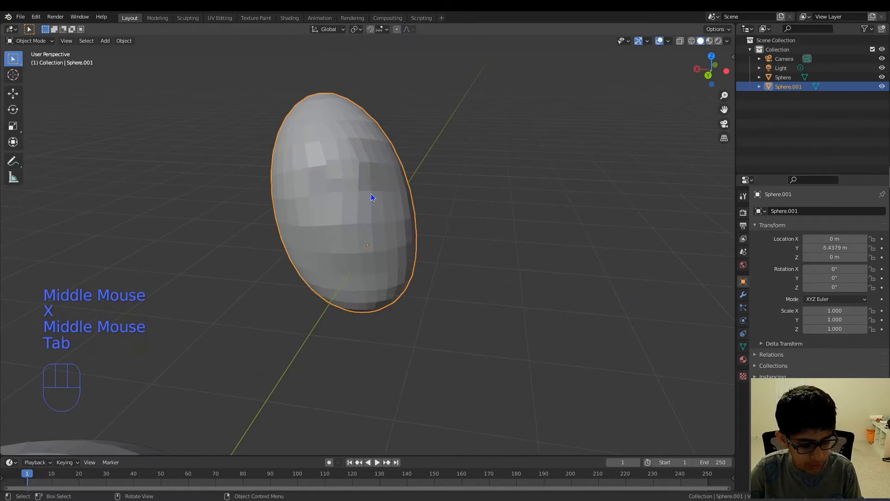
pyautogui.press('x')
pyautogui.click(370, 193)
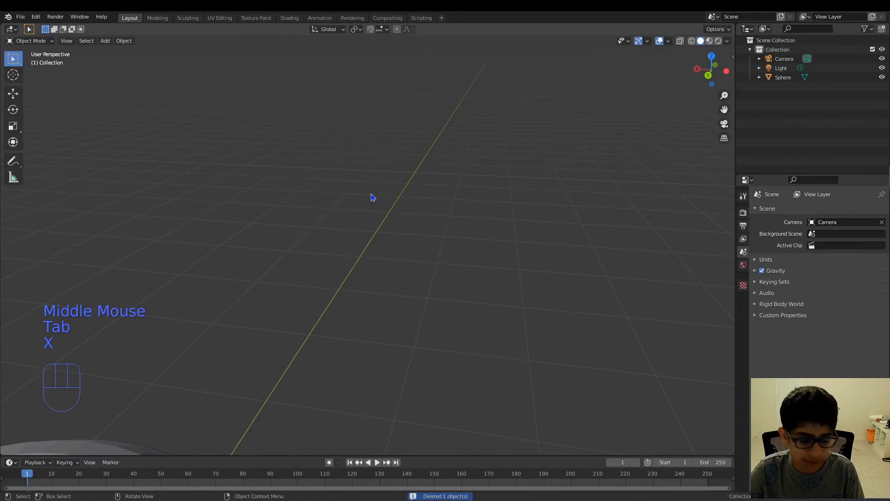
# Add a new UV sphere and move it along the Y axis to about -6.48 m.
pyautogui.hotkey('shift', 'a')
pyautogui.moveTo(371, 196)
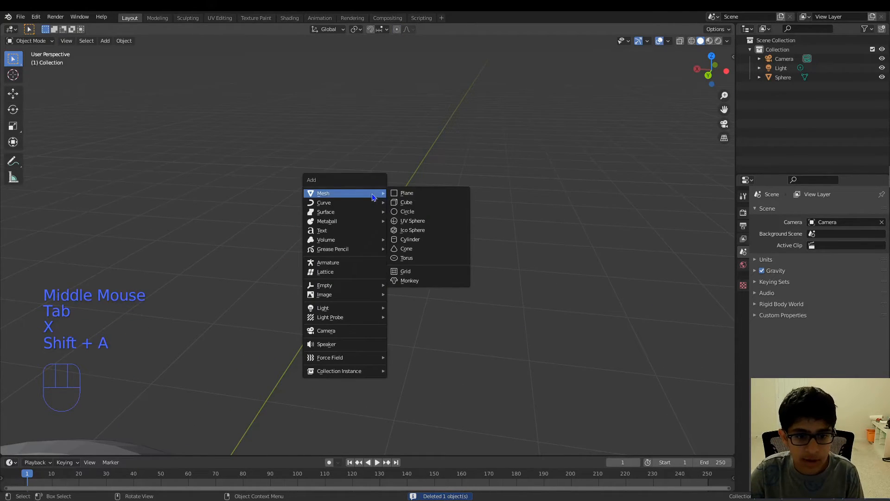
pyautogui.click(411, 221)
pyautogui.moveTo(402, 229); pyautogui.dragTo(222, 258, button='middle')
pyautogui.scroll(-1, 349, 227)
pyautogui.scroll(-3, 222, 258)
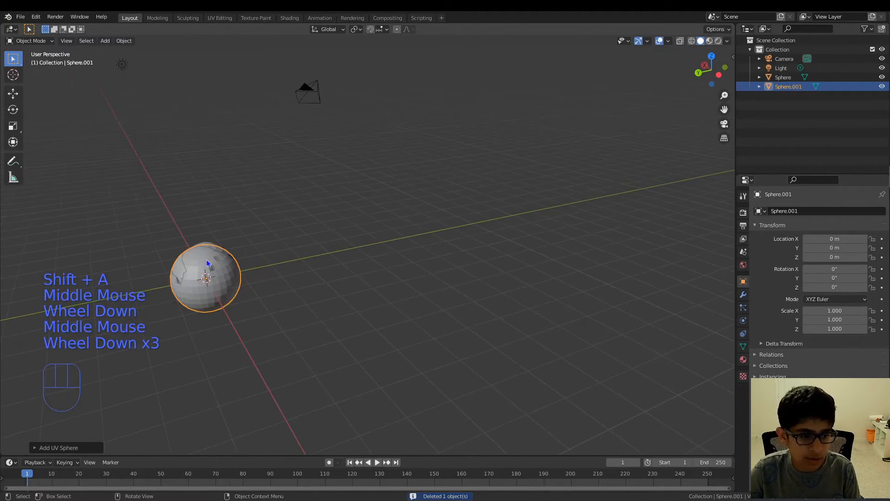
pyautogui.press('g')
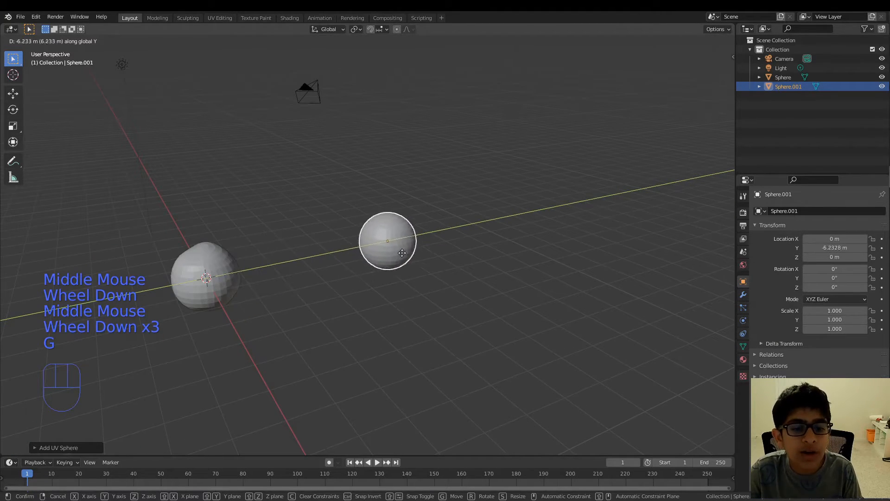
pyautogui.click(396, 247)
# Enter Edit Mode on the new sphere.
pyautogui.scroll(2, 403, 256)
pyautogui.scroll(2, 402, 254)
pyautogui.scroll(-2, 402, 254)
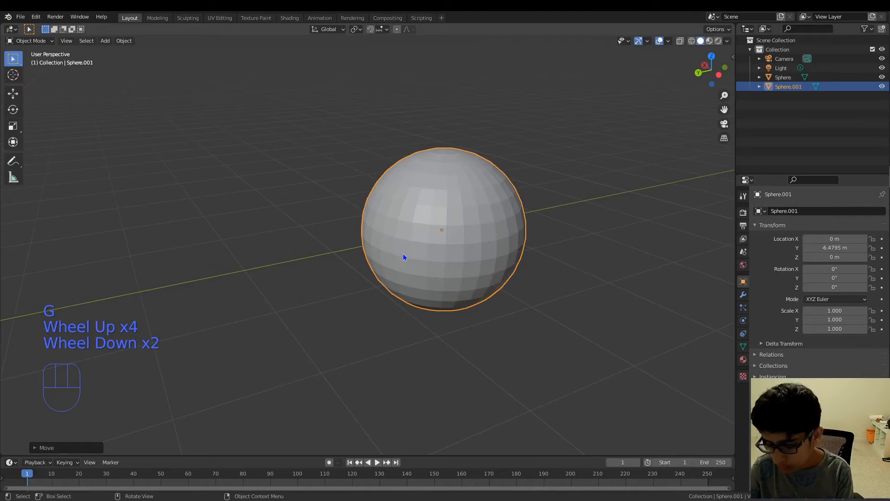
pyautogui.press('KP_Decimal')
pyautogui.moveTo(401, 255); pyautogui.dragTo(382, 264, button='middle')
pyautogui.press('Tab')
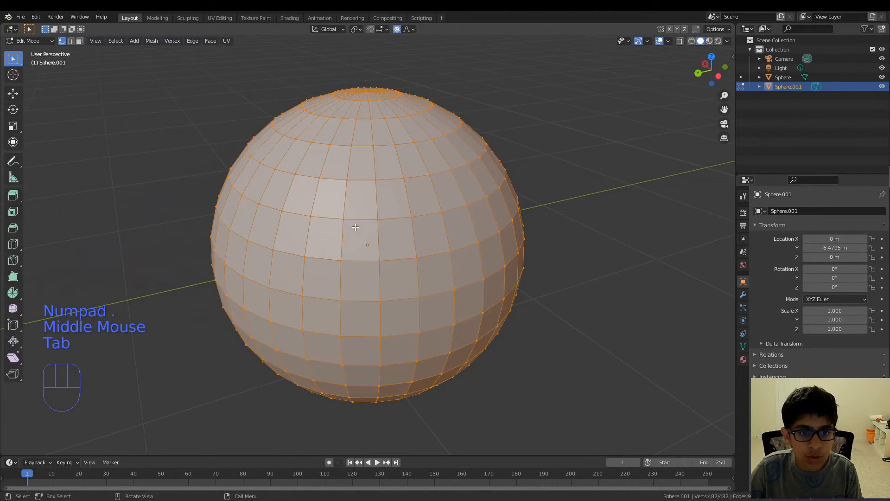
# Select the new sphere's top vertex and pull it up and sideways roughly 2.3 m with a proportional size of 2.59.
pyautogui.scroll(-2, 368, 253)
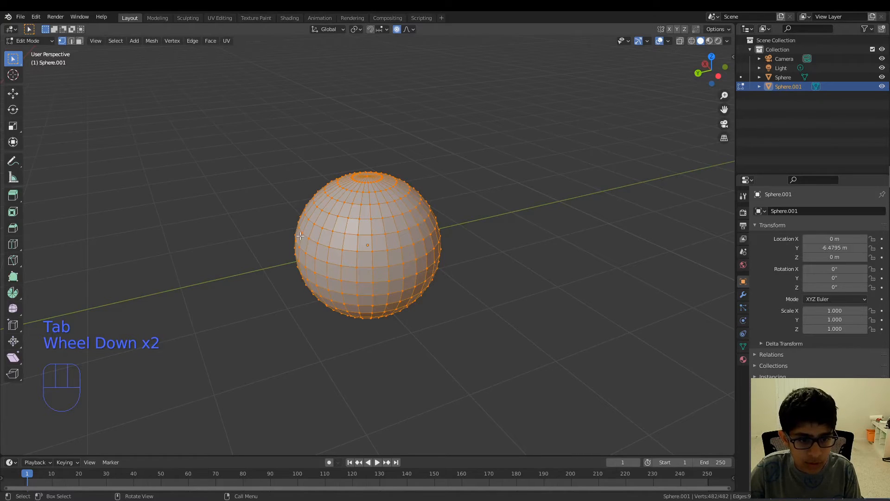
pyautogui.click(374, 173)
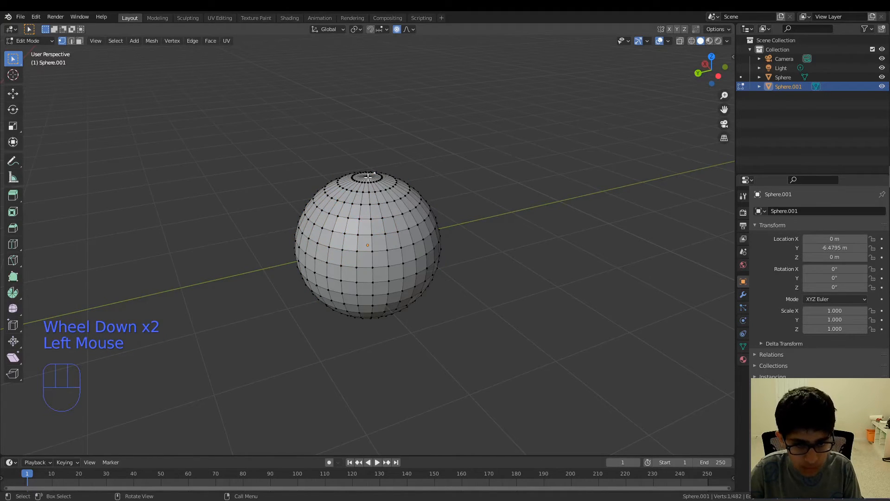
pyautogui.press('g')
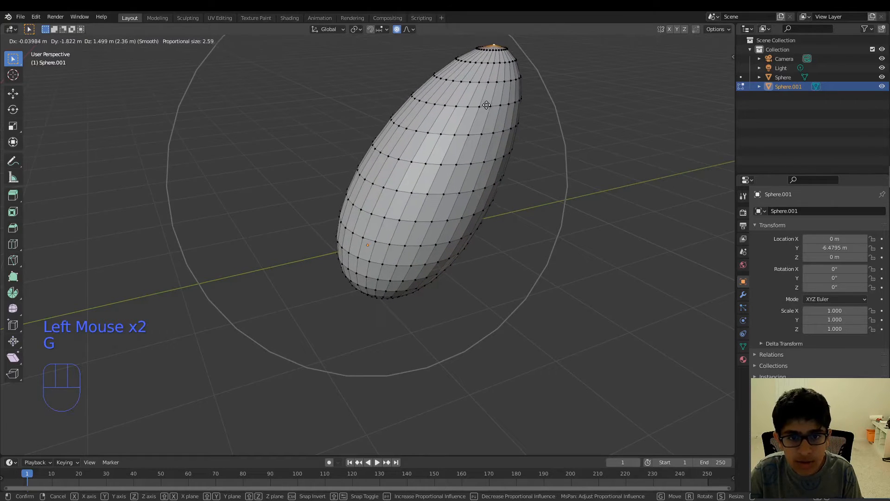
pyautogui.click(480, 109)
pyautogui.moveTo(480, 109); pyautogui.dragTo(387, 73, button='middle')
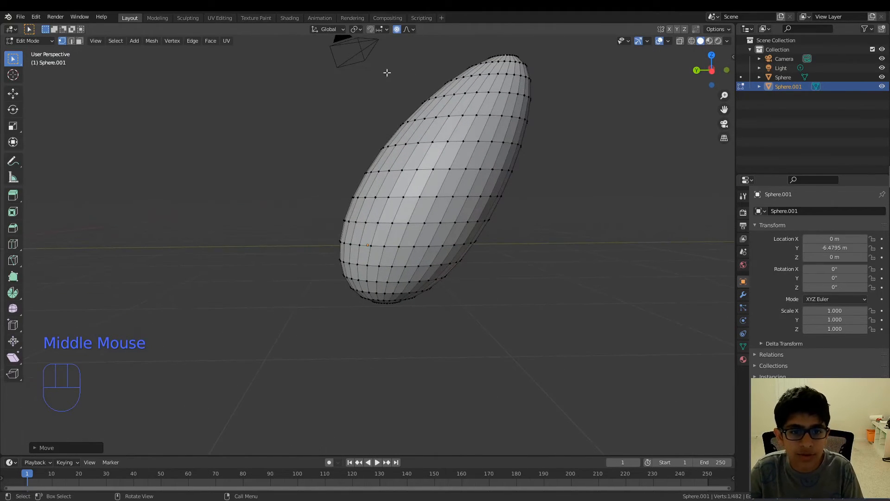
# Select a vertex on the stretched sphere's upper flank and push it inward with a smaller proportional influence.
pyautogui.moveTo(383, 153); pyautogui.dragTo(427, 169, button='middle')
pyautogui.click(383, 150)
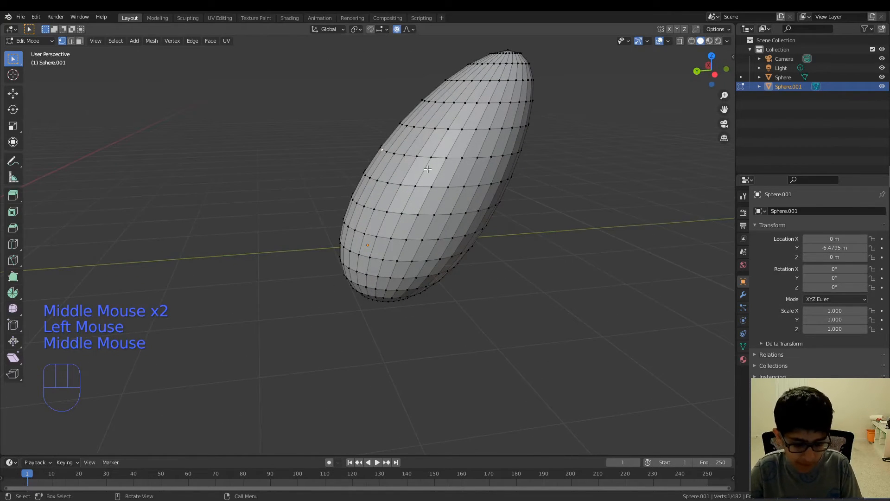
pyautogui.press('g')
pyautogui.scroll(6, 435, 171)
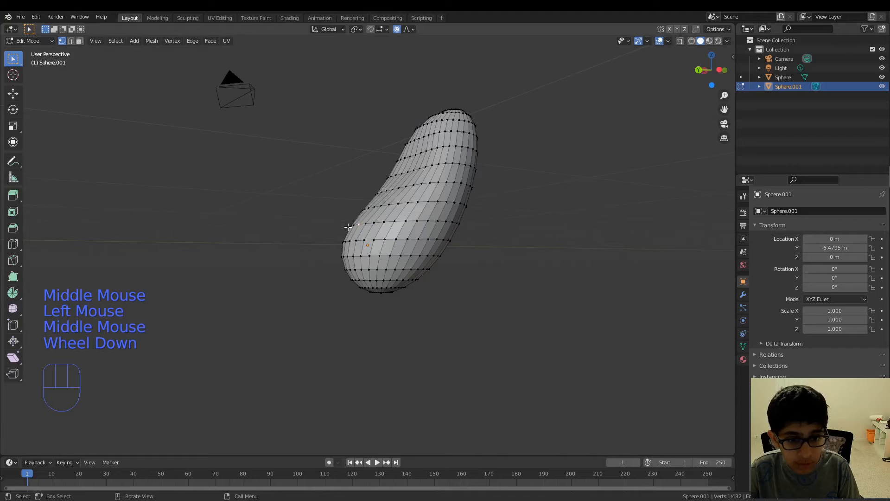
# Push the selected lower-flank vertex inward, and reposition another flank vertex on the stretched sphere, with a proportional size of 1.61.
pyautogui.press('g')
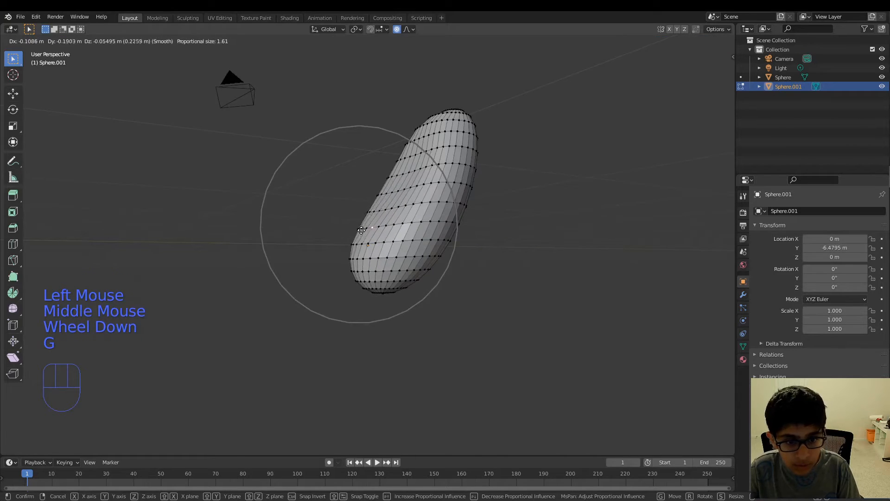
pyautogui.click(369, 233)
pyautogui.moveTo(369, 233); pyautogui.dragTo(656, 278, button='middle')
pyautogui.moveTo(448, 272); pyautogui.dragTo(334, 234, button='middle')
pyautogui.scroll(2, 349, 206)
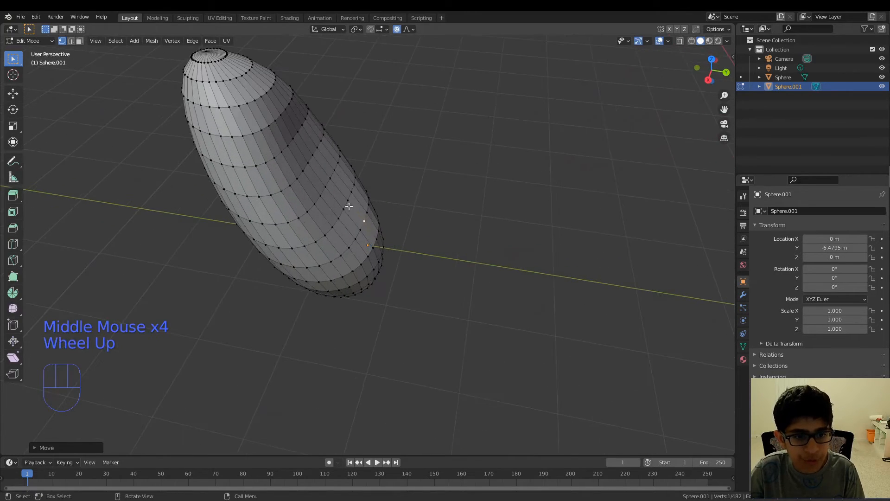
pyautogui.click(329, 176)
pyautogui.moveTo(330, 176); pyautogui.dragTo(177, 166, button='middle')
pyautogui.press('g')
pyautogui.click(369, 182)
# Nudge a vertex on the stretched sphere's upper flank slightly outward with a proportional size of 1.61.
pyautogui.click(419, 124)
pyautogui.press('g')
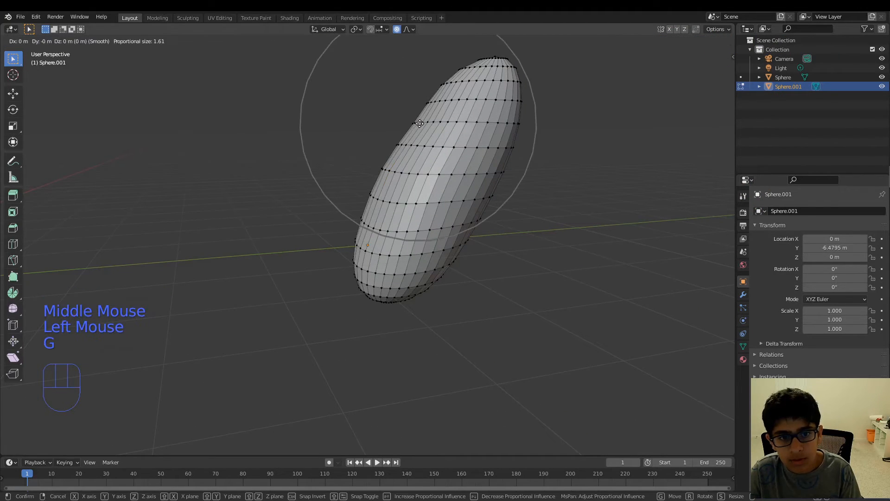
pyautogui.click(417, 120)
pyautogui.moveTo(418, 120); pyautogui.dragTo(460, 162, button='middle')
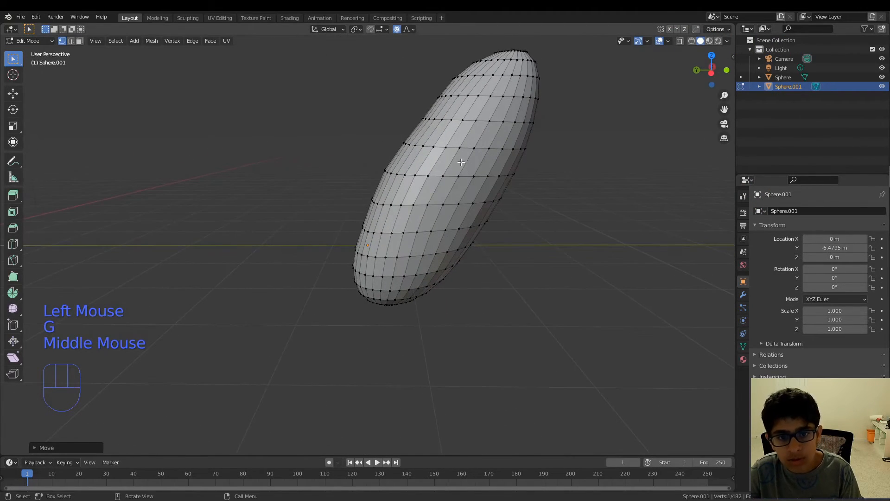
pyautogui.click(496, 200)
pyautogui.press('g')
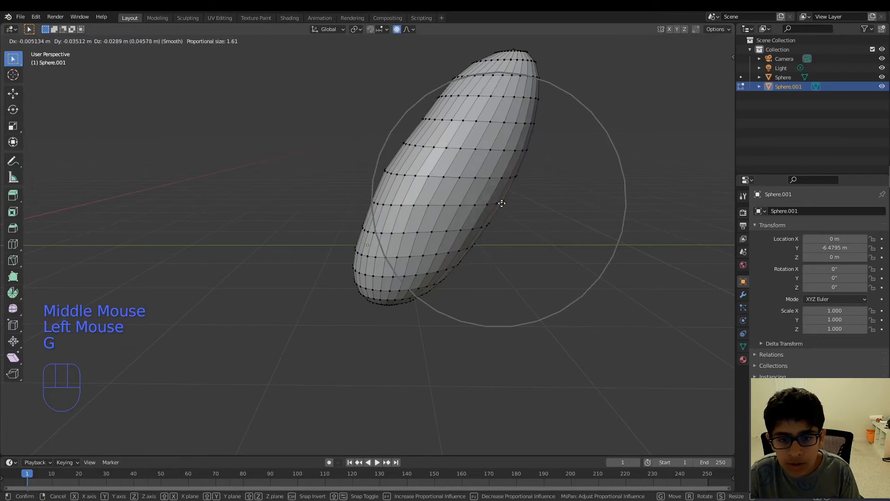
pyautogui.rightClick(506, 211)
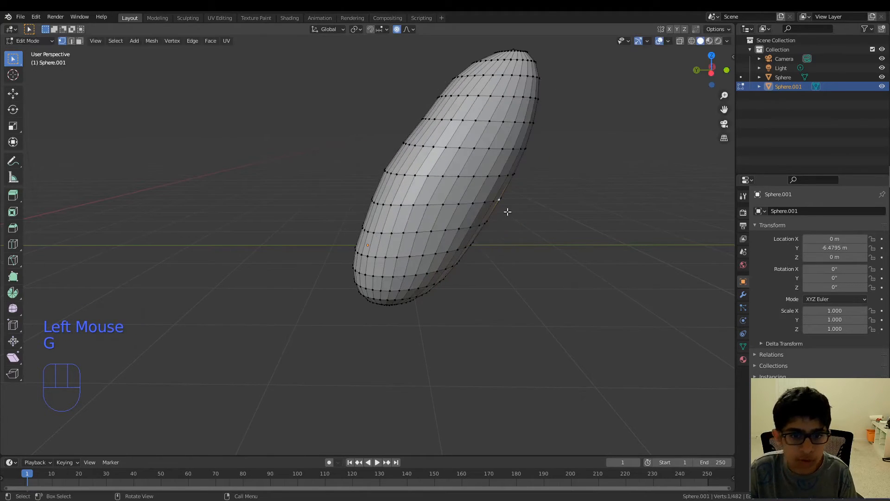
# Return to Object Mode and move the stretched sphere beside the first sphere, to about -1.36 m along the Y axis.
pyautogui.moveTo(507, 210)
pyautogui.mouseDown(button='middle')
pyautogui.moveTo(538, 243)
pyautogui.moveTo(501, 223)
pyautogui.mouseUp(button='middle')
pyautogui.moveTo(501, 223); pyautogui.dragTo(354, 222, button='middle')
pyautogui.scroll(-2, 435, 210)
pyautogui.press('Tab')
pyautogui.press('g')
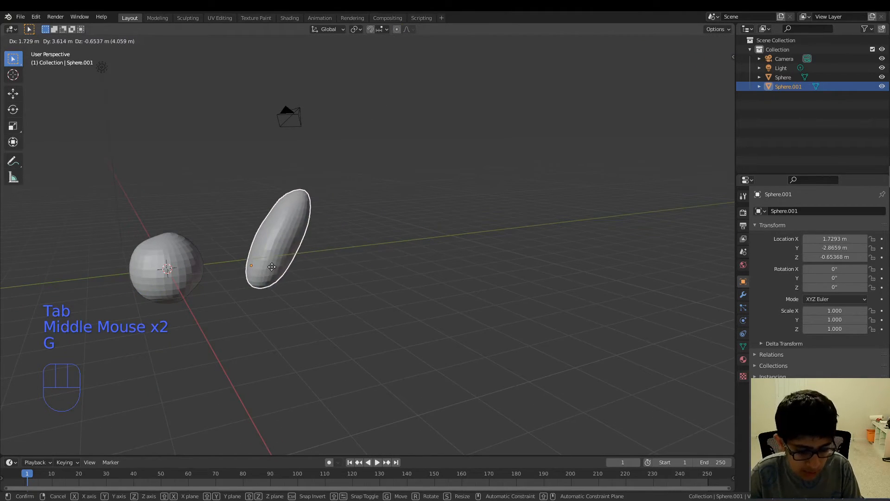
pyautogui.rightClick(238, 268)
# Switch the viewport shading to Material Preview.
pyautogui.moveTo(237, 269); pyautogui.dragTo(440, 228, button='middle')
pyautogui.scroll(3, 395, 237)
pyautogui.scroll(-4, 395, 238)
pyautogui.scroll(1, 345, 245)
pyautogui.click(710, 41)
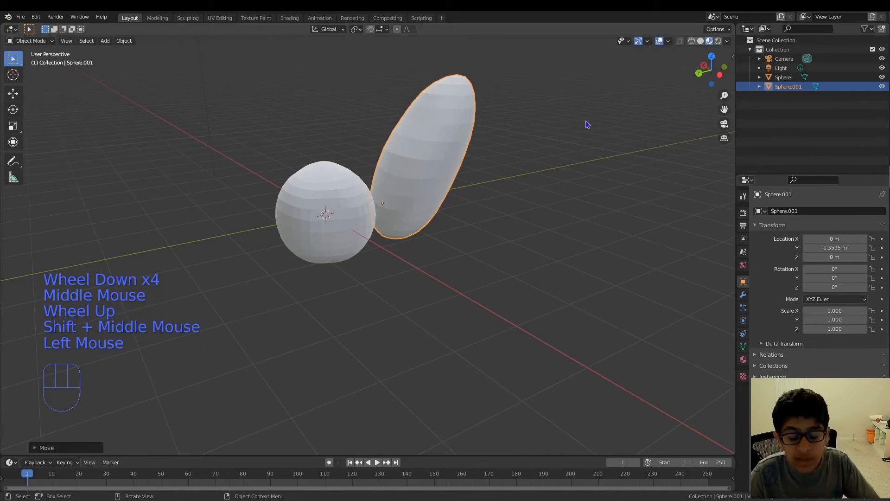
# Check both shapes in Rendered shading and return the viewport to Material Preview.
pyautogui.moveTo(586, 123)
pyautogui.mouseDown(button='middle')
pyautogui.moveTo(537, 192)
pyautogui.moveTo(543, 185)
pyautogui.mouseUp(button='middle')
pyautogui.click(718, 41)
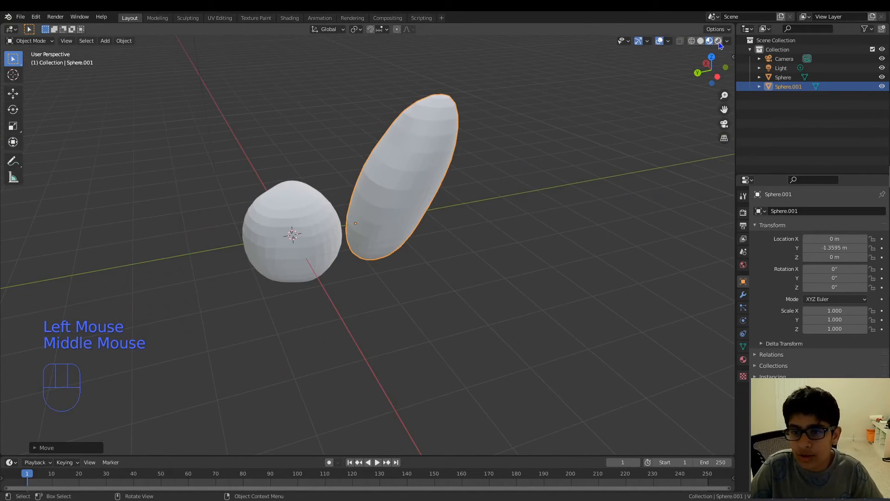
pyautogui.moveTo(470, 216); pyautogui.dragTo(689, 77, button='middle')
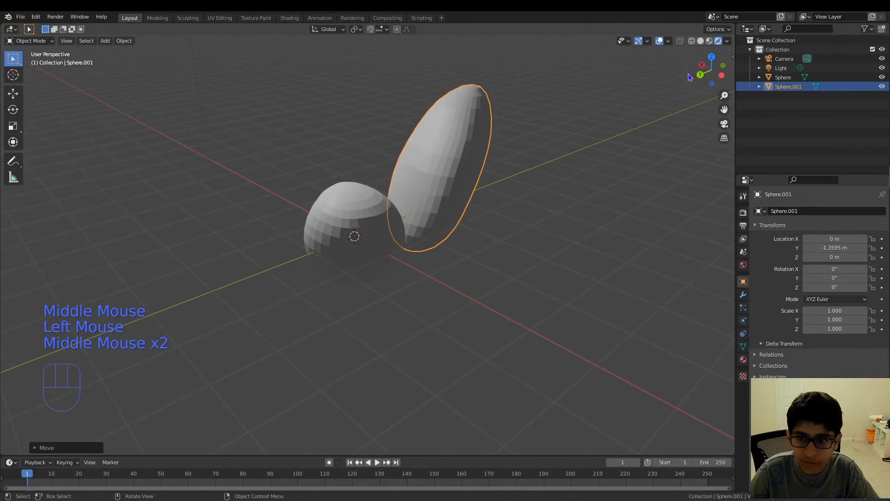
pyautogui.click(709, 41)
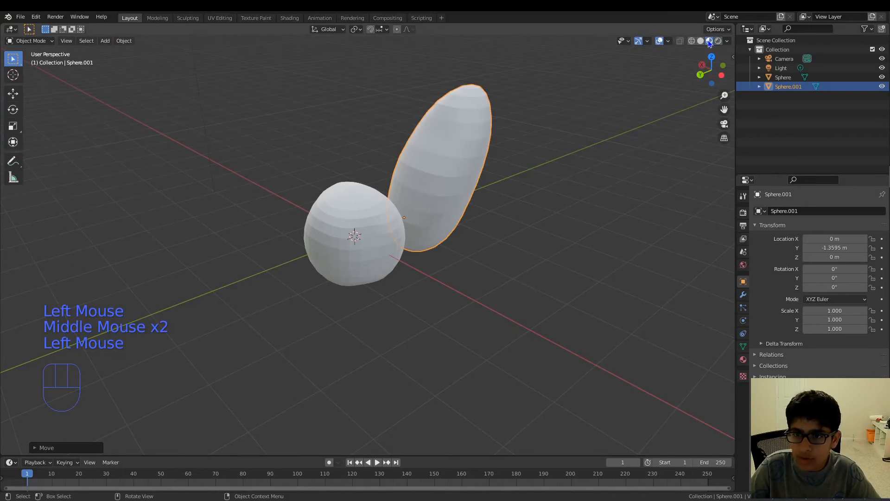
# Give the round sphere a new material with a red base color.
pyautogui.click(365, 261)
pyautogui.click(743, 360)
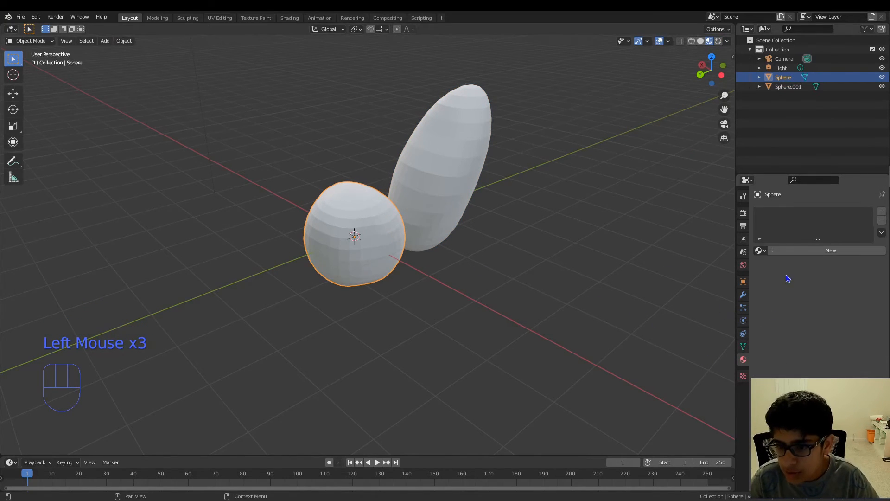
pyautogui.click(794, 248)
pyautogui.click(817, 349)
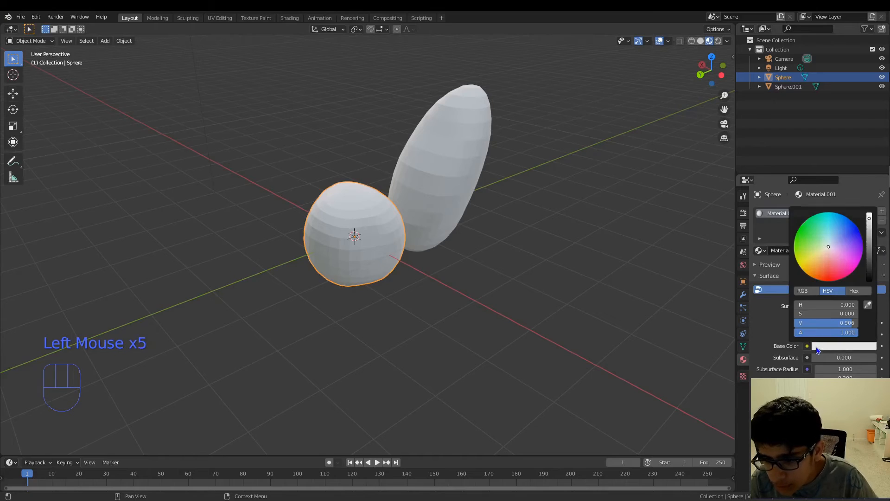
pyautogui.moveTo(834, 261); pyautogui.dragTo(833, 278)
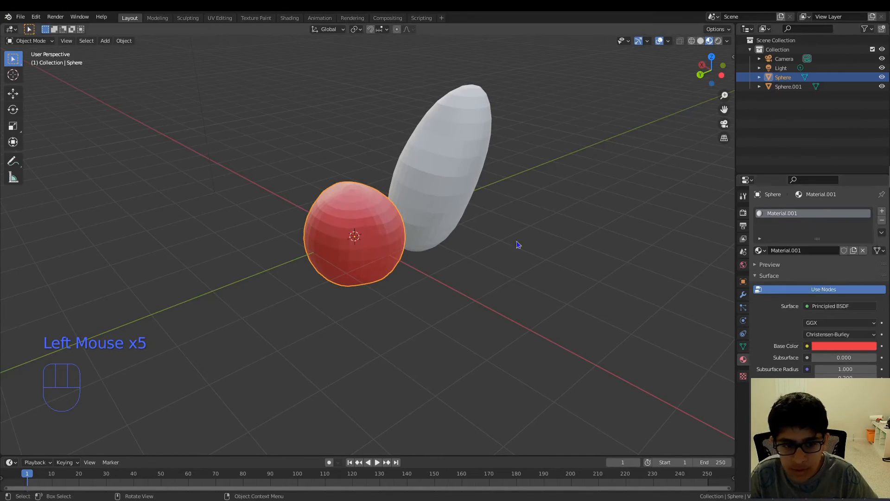
# Give the stretched sphere a new material with a yellow base color of hue 0.131 and saturation 1.000.
pyautogui.click(417, 204)
pyautogui.click(802, 250)
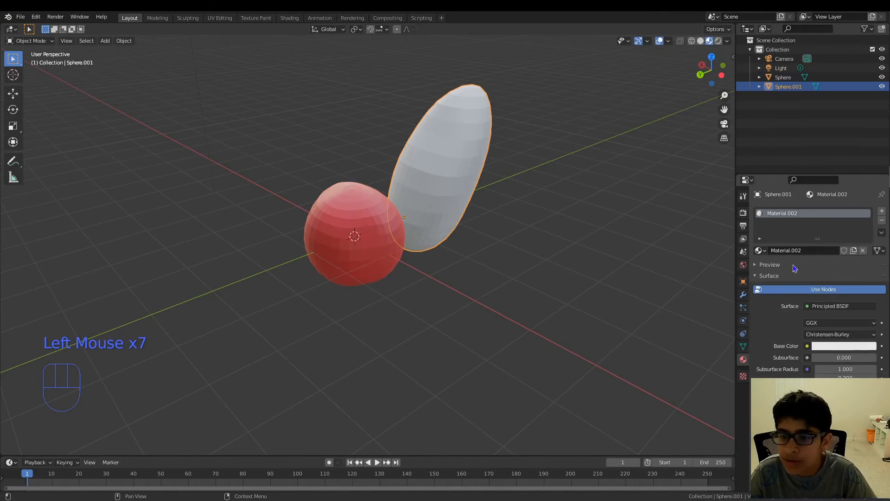
pyautogui.click(852, 345)
pyautogui.moveTo(830, 251); pyautogui.dragTo(803, 267)
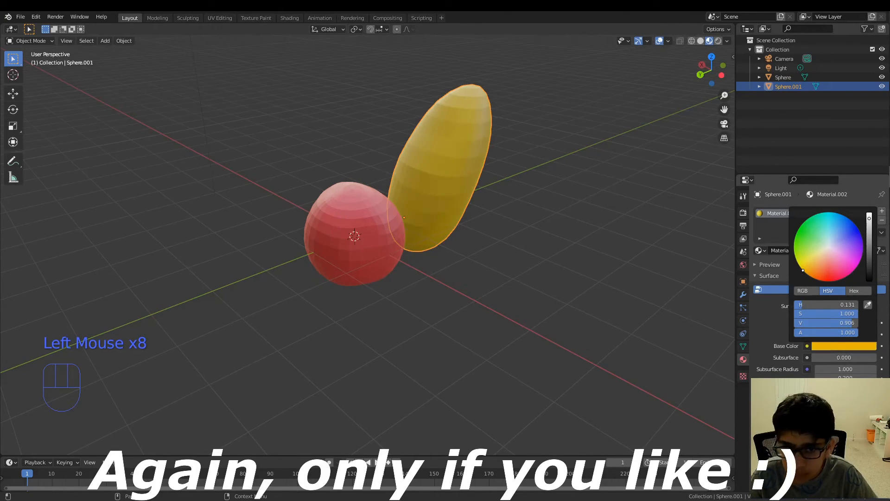
# Shift the stretched sphere's base color to a yellowish orange with hue 0.100 and saturation 0.840.
pyautogui.moveTo(561, 343); pyautogui.dragTo(622, 304, button='middle')
pyautogui.click(843, 346)
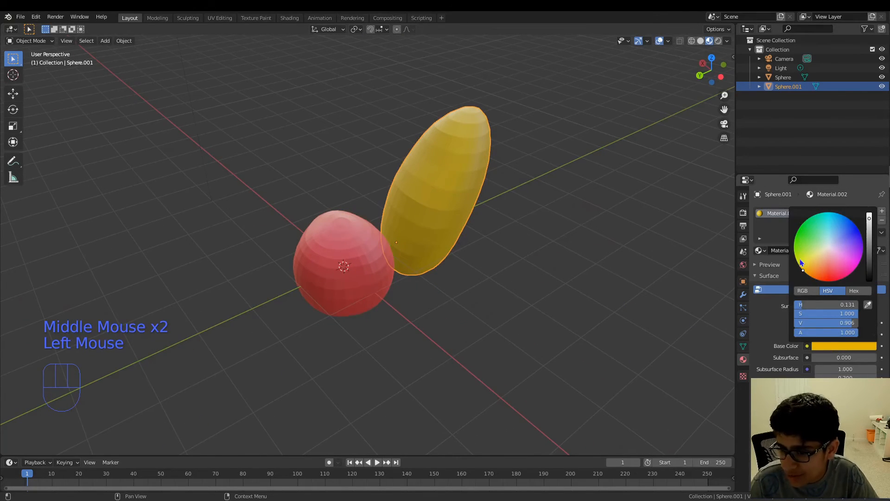
pyautogui.moveTo(800, 260); pyautogui.dragTo(808, 269)
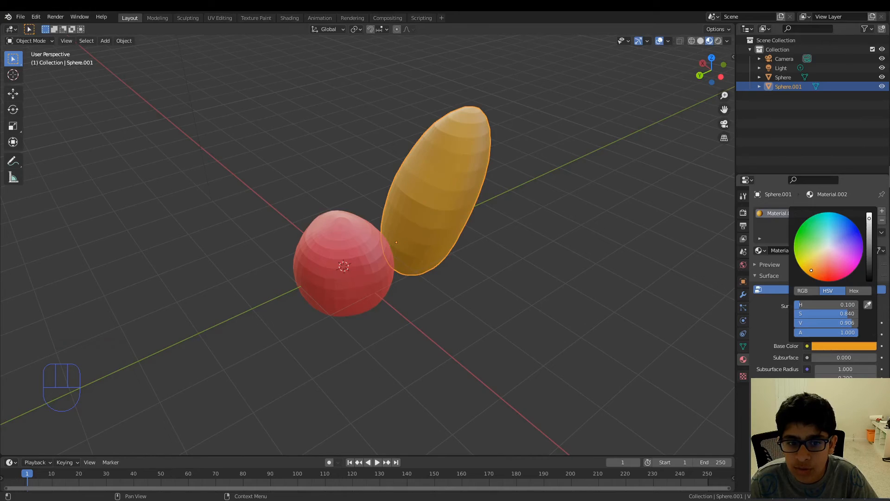
# Set the stretched sphere's base color to a deeper orange with hue 0.082 and saturation 0.782.
pyautogui.moveTo(584, 246); pyautogui.dragTo(541, 243, button='middle')
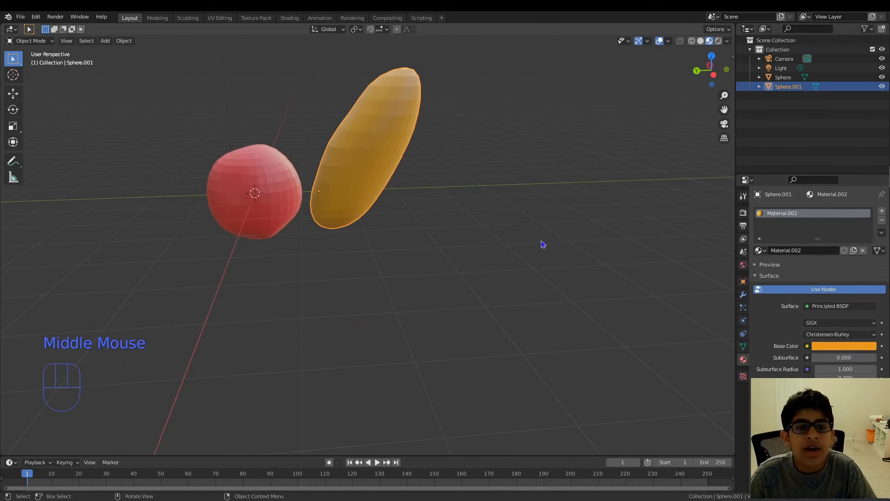
pyautogui.click(818, 345)
pyautogui.moveTo(808, 272); pyautogui.dragTo(816, 269)
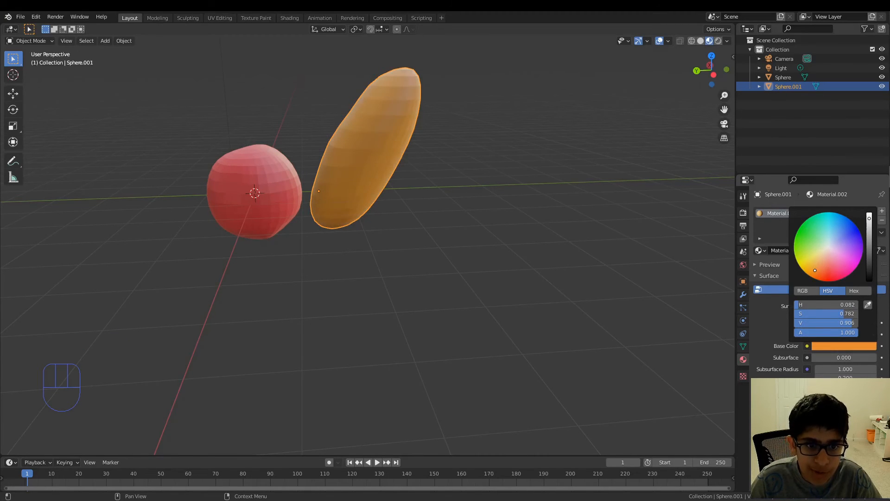
# Examine the two colored shapes from several angles and distances.
pyautogui.moveTo(650, 324); pyautogui.dragTo(512, 358, button='middle')
pyautogui.scroll(2, 519, 330)
pyautogui.scroll(-3, 519, 332)
pyautogui.scroll(-2, 496, 333)
pyautogui.scroll(-1, 496, 332)
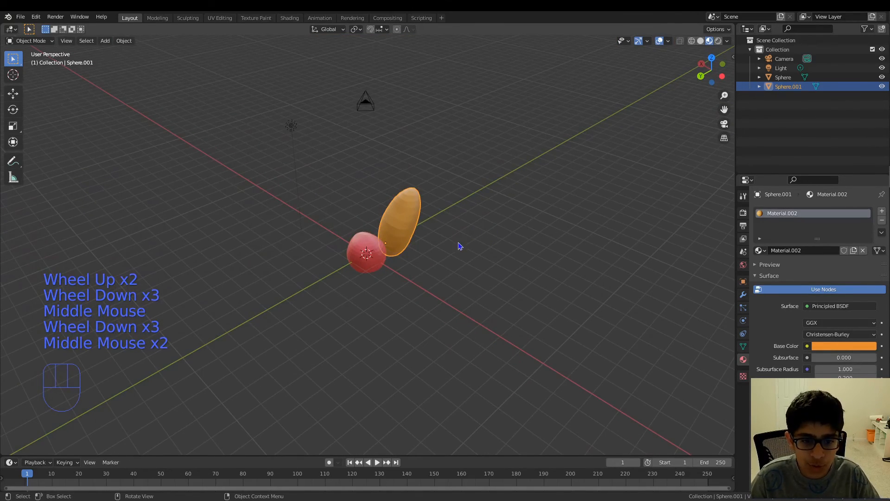
pyautogui.scroll(4, 458, 243)
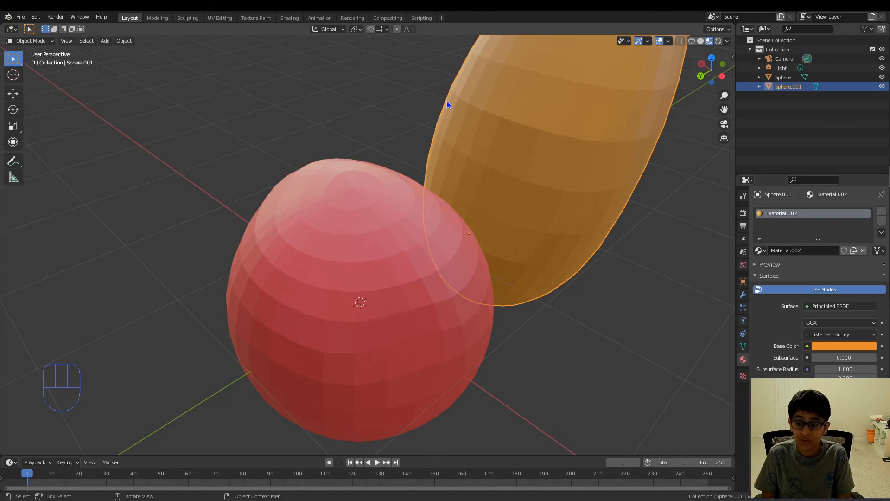
pyautogui.scroll(-2, 477, 95)
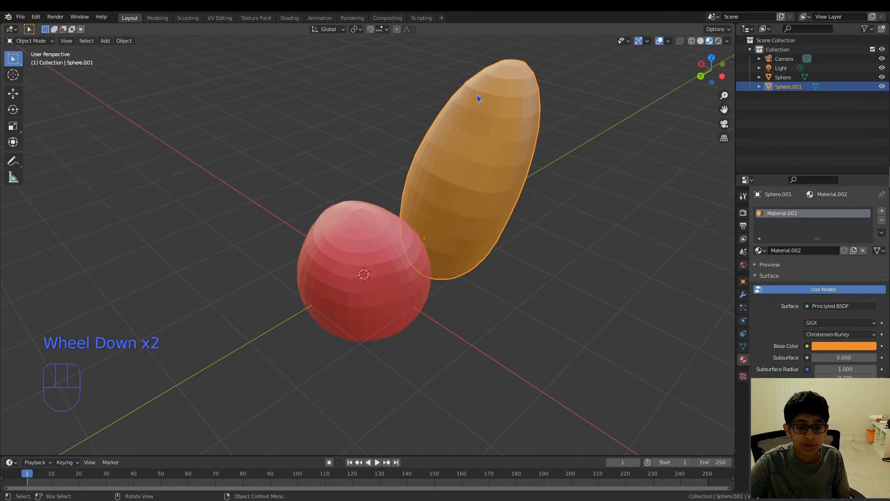
pyautogui.moveTo(489, 151); pyautogui.dragTo(562, 167, button='middle')
pyautogui.scroll(1, 562, 167)
pyautogui.scroll(-2, 546, 185)
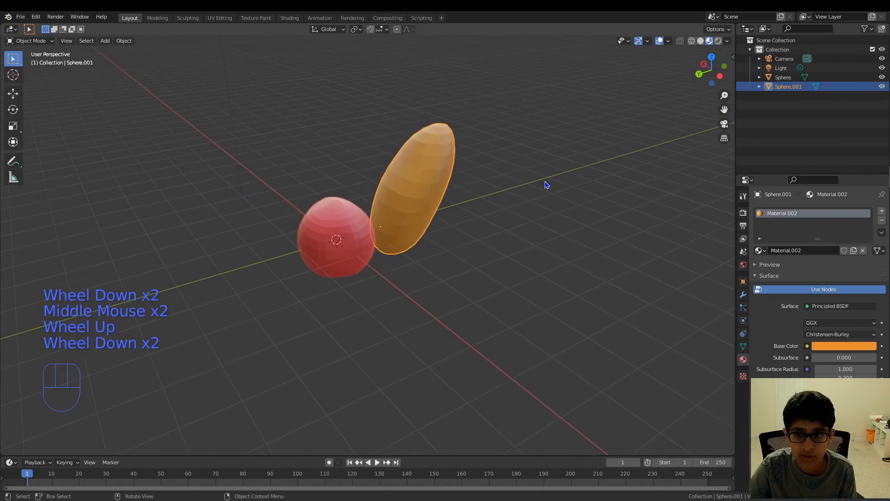